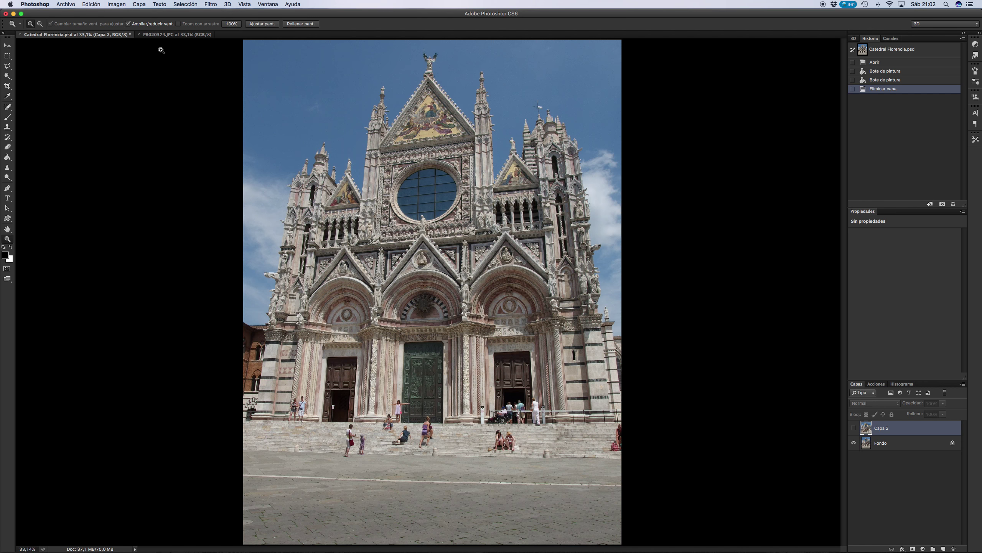
Turn on Capa 2 so the straightened cathedral appears over the original photo.
{"action": "left_click", "coordinate": [211, 4]}
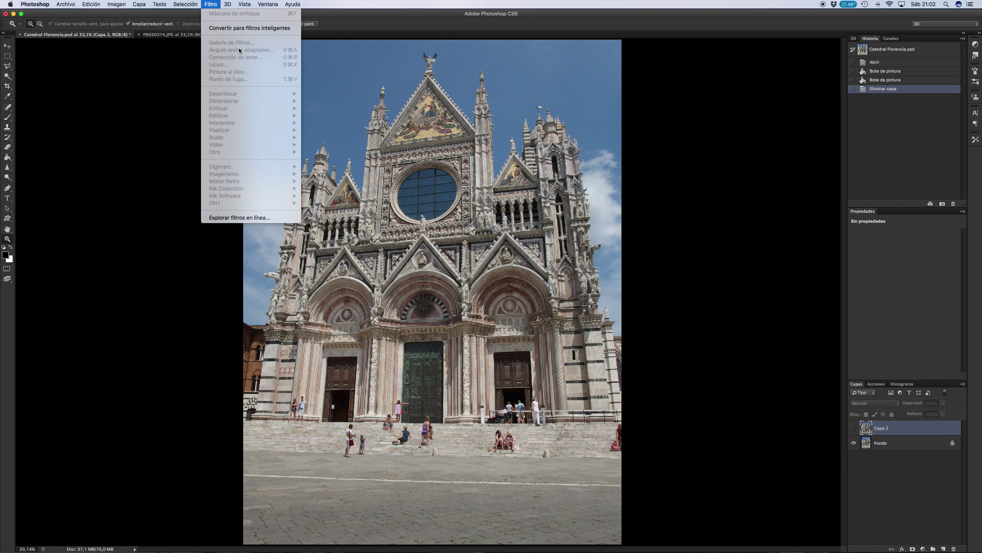
{"action": "left_click", "coordinate": [854, 430]}
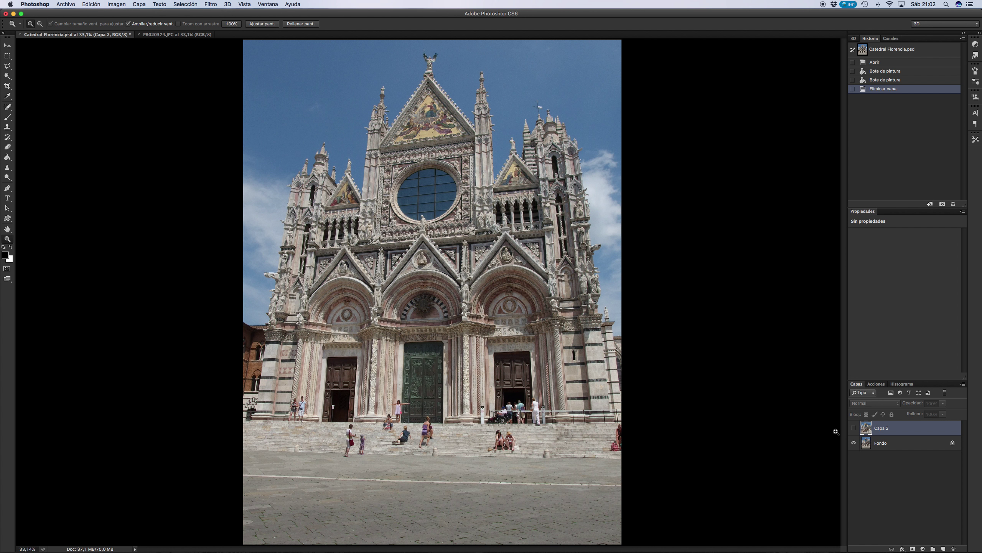
{"action": "left_click", "coordinate": [854, 428]}
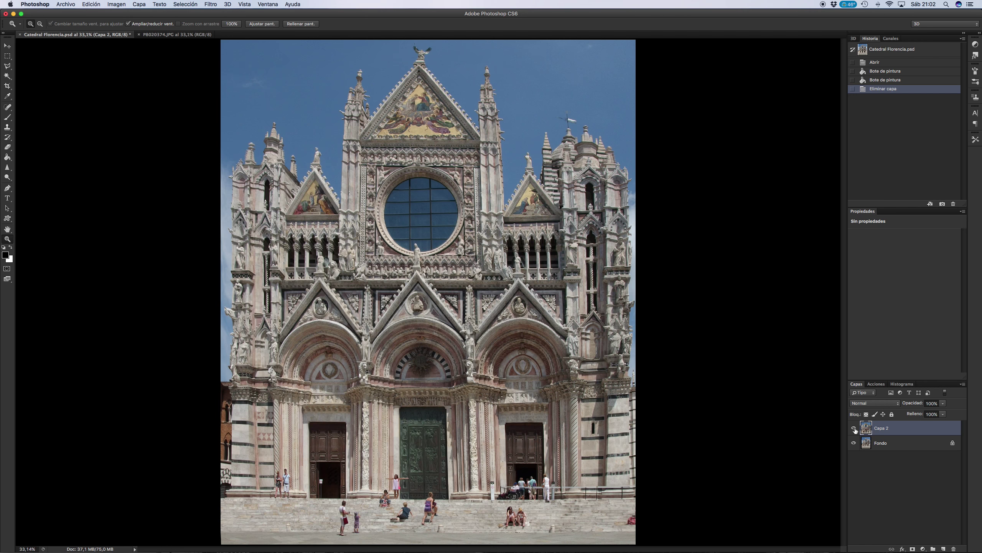
Compare Capa 2 with the original, leave it hidden, and switch to P8020374.JPG.
{"action": "left_click", "coordinate": [854, 427]}
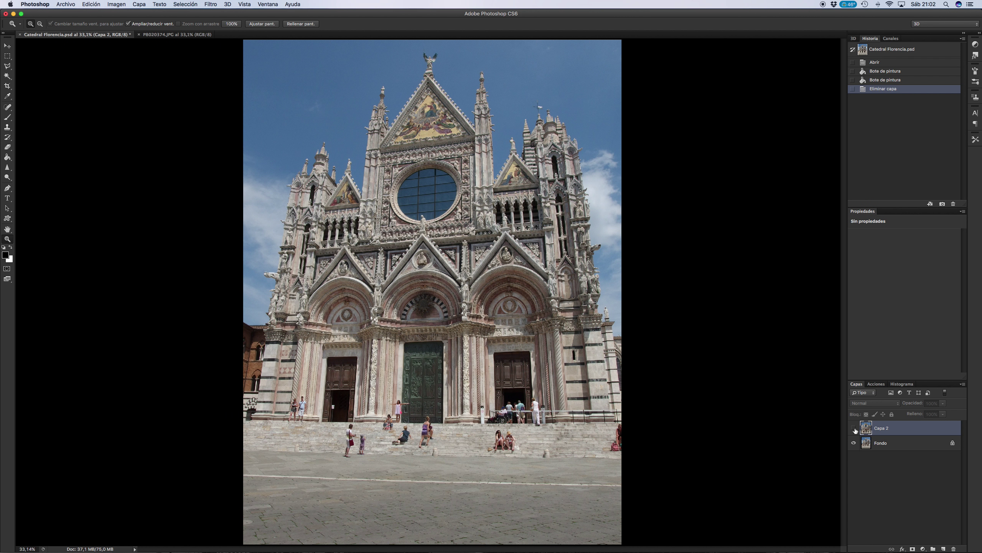
{"action": "left_click", "coordinate": [854, 428]}
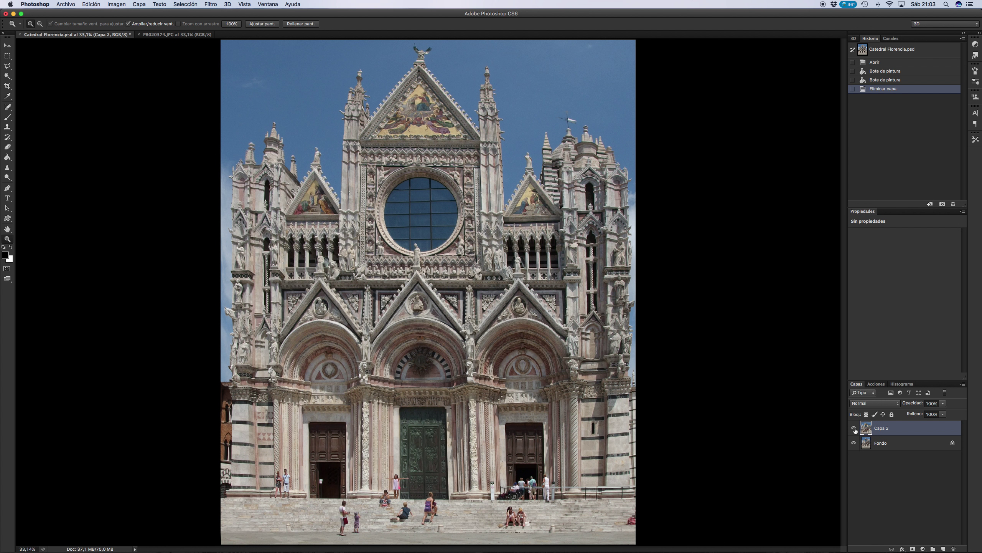
{"action": "left_click", "coordinate": [854, 428]}
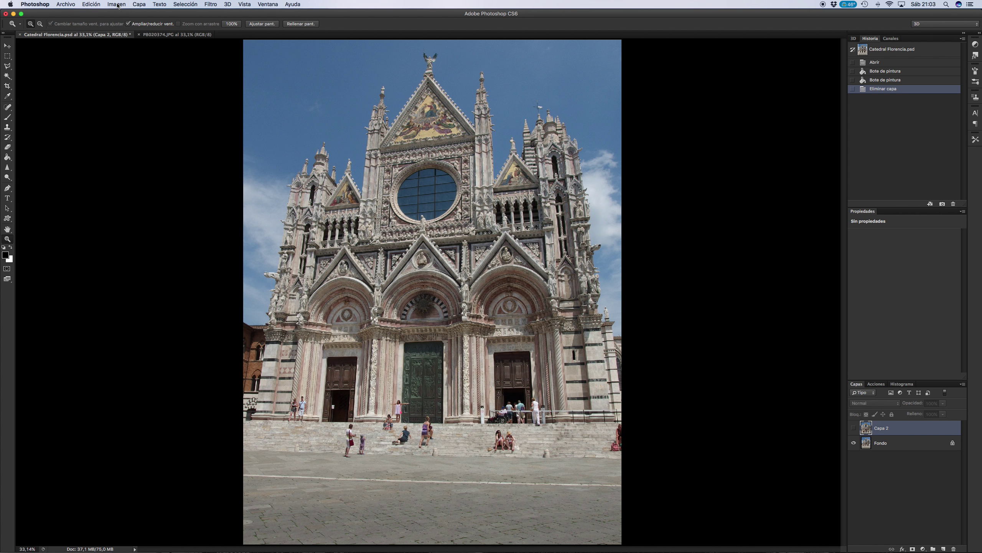
{"action": "left_click", "coordinate": [155, 35]}
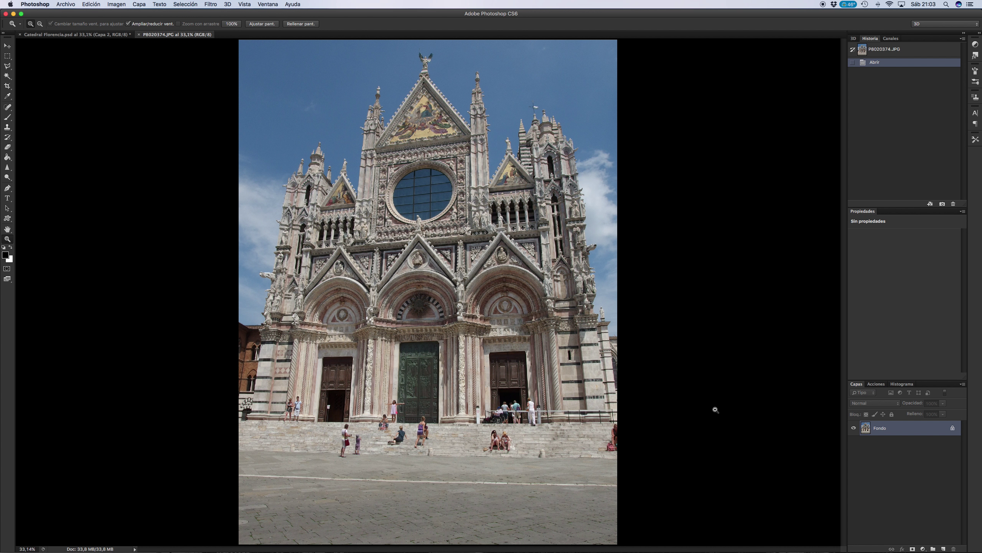
Zoom out, duplicate the background as Capa 1, and convert it to a smart object.
{"action": "left_click", "coordinate": [568, 390], "text": "alt"}
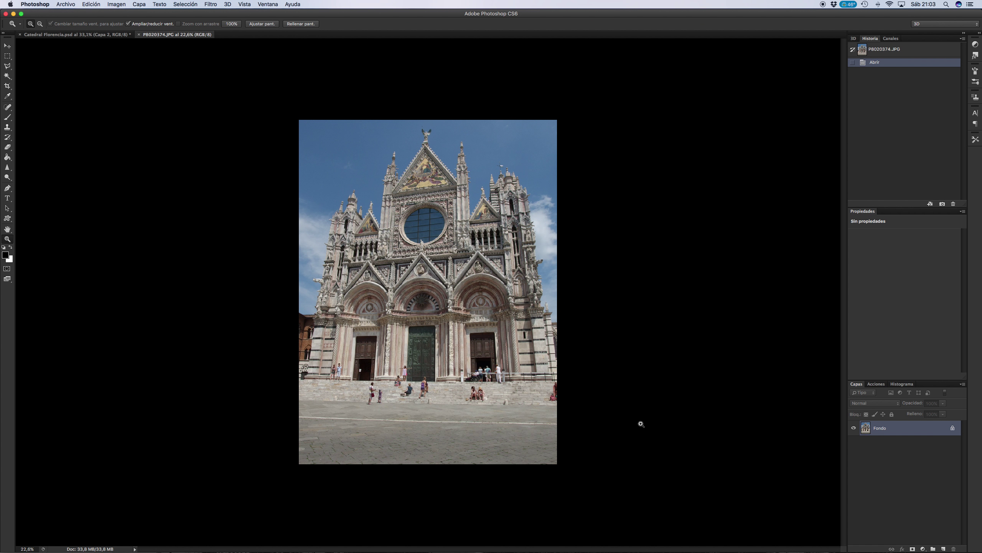
{"action": "key", "text": "super+j"}
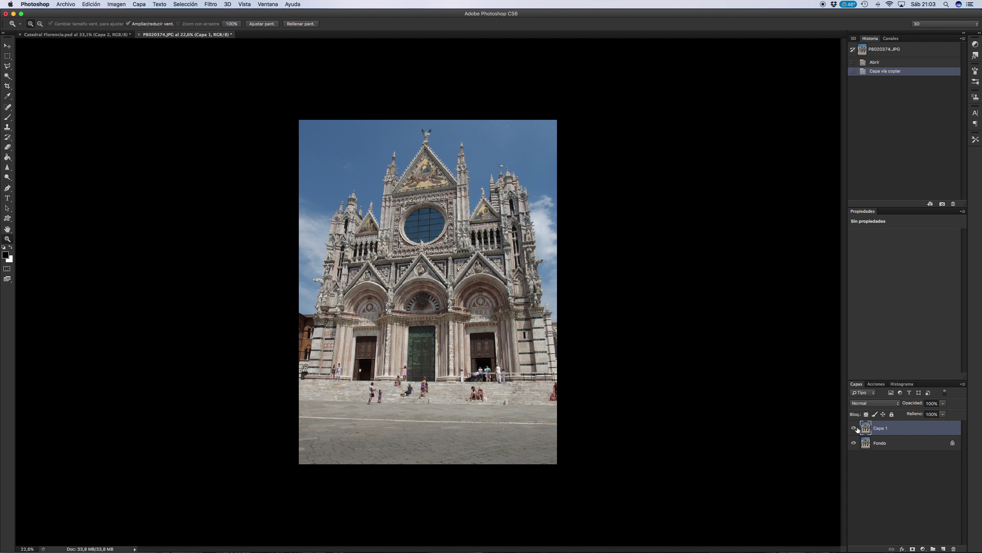
{"action": "right_click", "coordinate": [892, 430]}
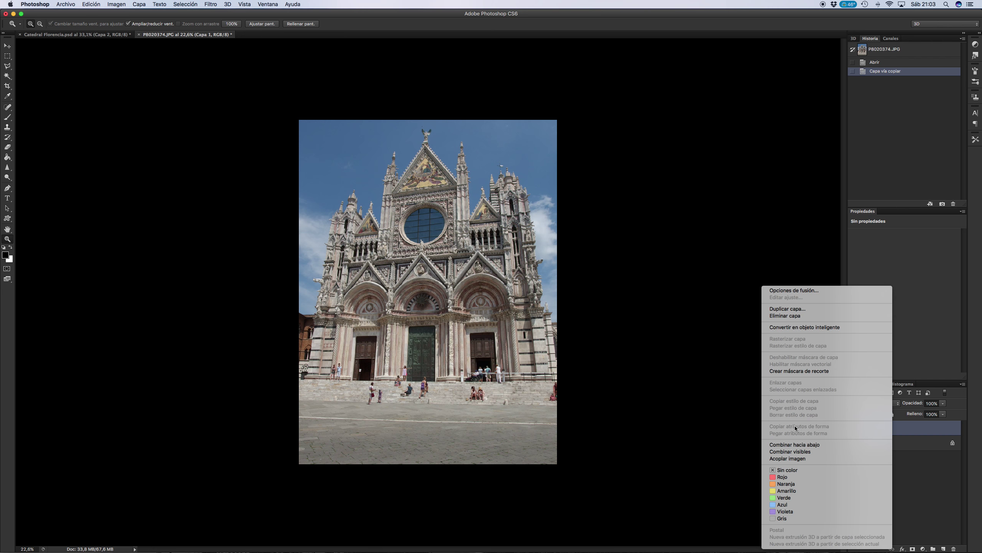
{"action": "left_click", "coordinate": [802, 327]}
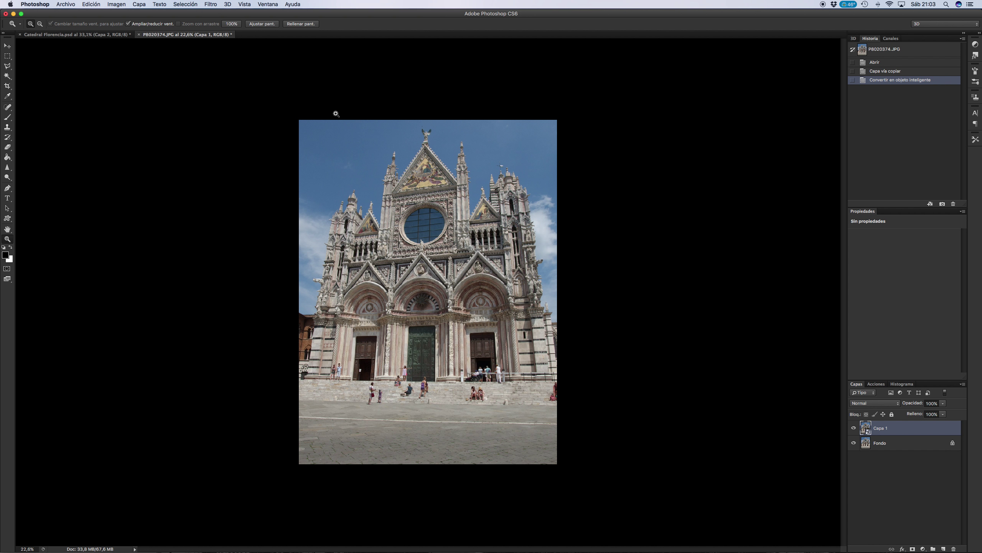
Apply Filtro > Ángulo ancho adaptable to the Capa 1 smart object.
{"action": "left_click", "coordinate": [212, 6]}
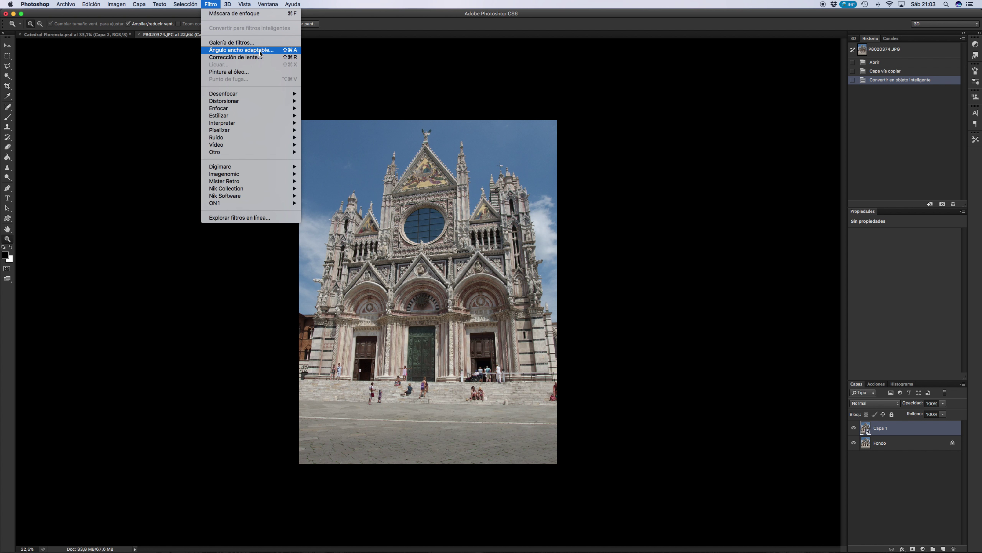
{"action": "left_click", "coordinate": [226, 50]}
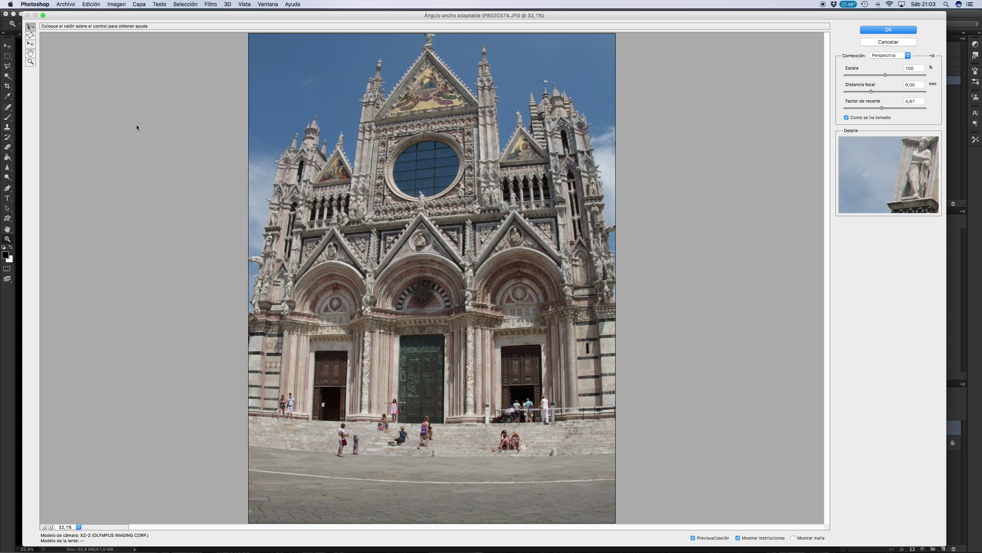
{"action": "left_click", "coordinate": [168, 16]}
Try the Automático correction and dismiss the missing lens profile warning.
{"action": "left_click_drag", "start_coordinate": [168, 16], "coordinate": [169, 16]}
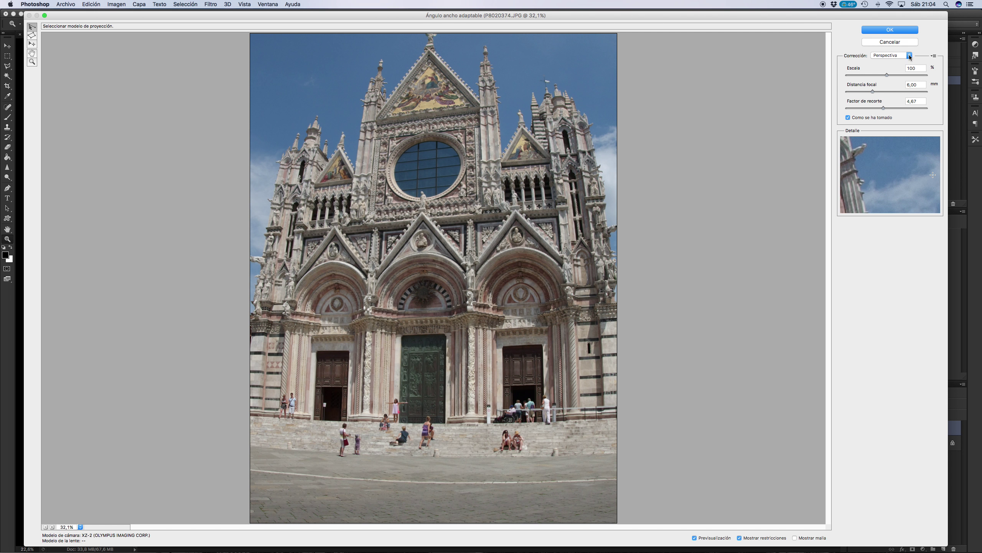
{"action": "left_click", "coordinate": [911, 56]}
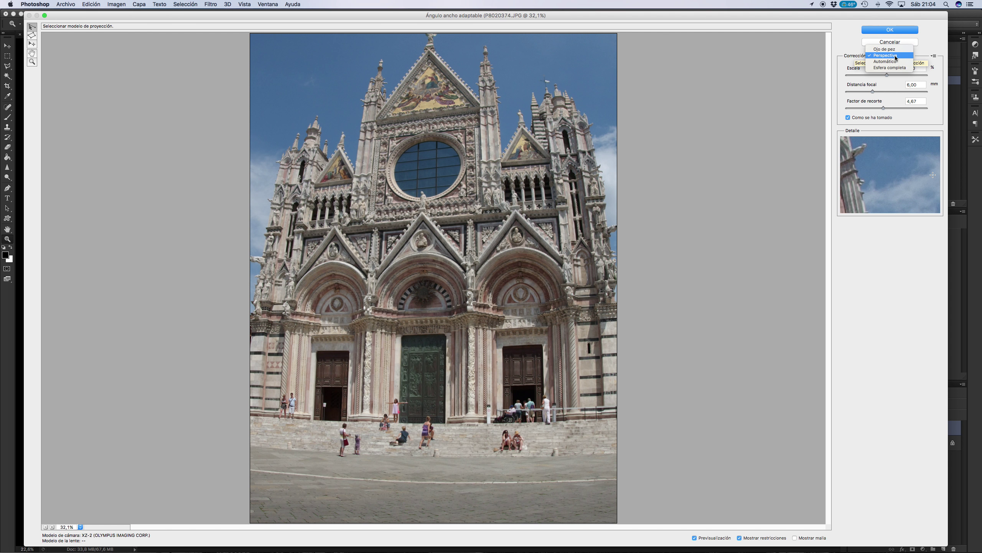
{"action": "left_click", "coordinate": [891, 61]}
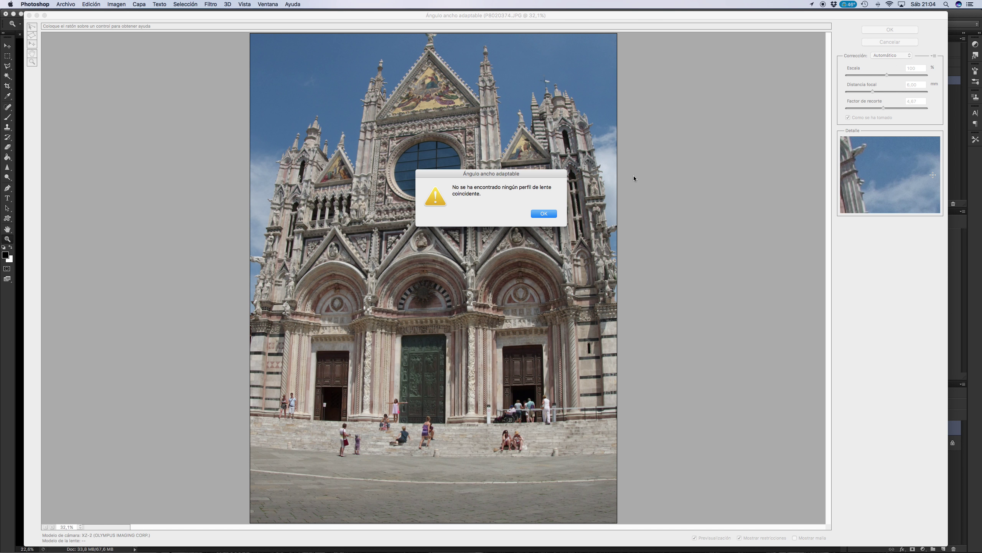
{"action": "left_click", "coordinate": [552, 218]}
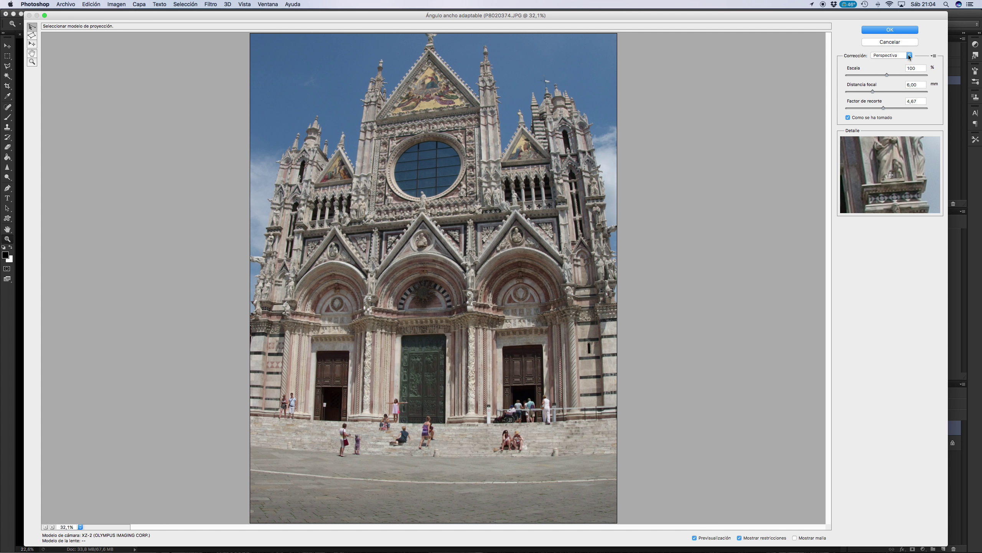
Switch to Ojo de pez, shrink Escala to 79%, then set correction back to Perspectiva.
{"action": "left_click", "coordinate": [909, 55]}
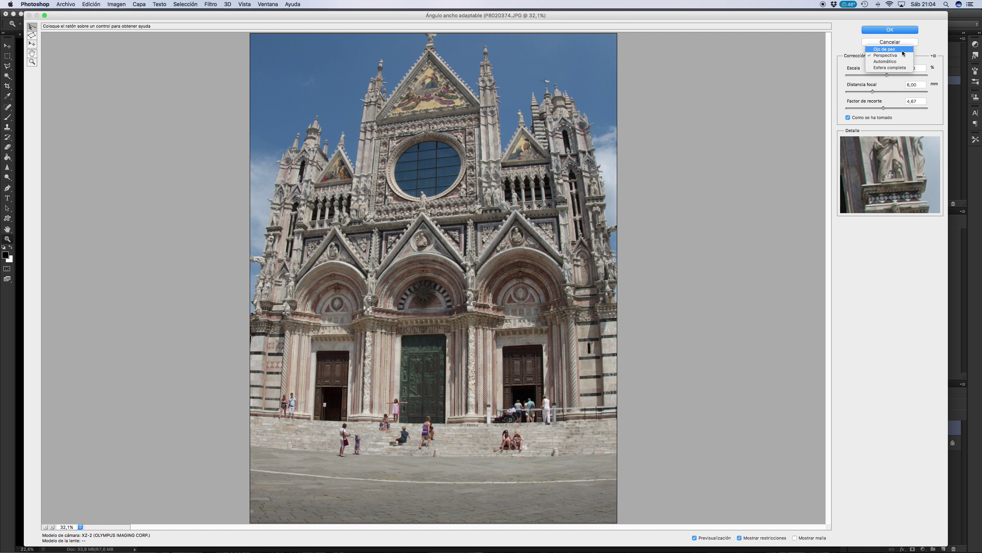
{"action": "left_click", "coordinate": [903, 53]}
{"action": "mouse_move", "coordinate": [518, 258]}
{"action": "left_mouse_down"}
{"action": "mouse_move", "coordinate": [556, 308]}
{"action": "mouse_move", "coordinate": [592, 215]}
{"action": "left_mouse_up"}
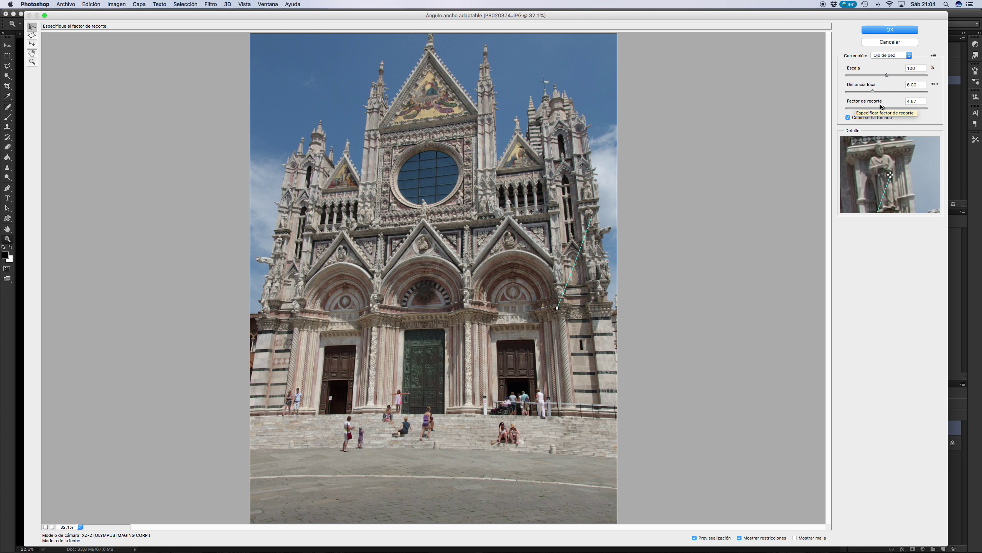
{"action": "left_click_drag", "start_coordinate": [887, 75], "coordinate": [876, 75]}
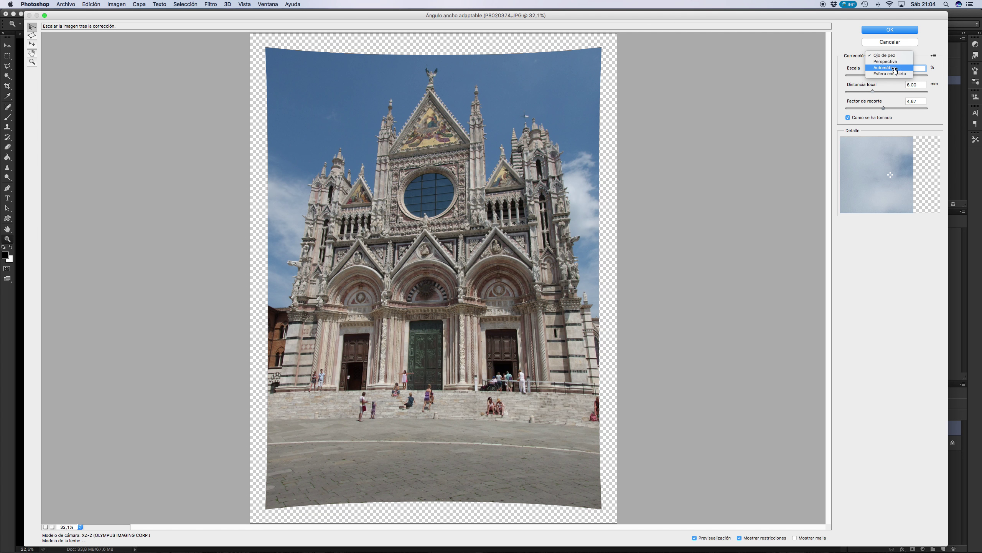
{"action": "left_click", "coordinate": [892, 55]}
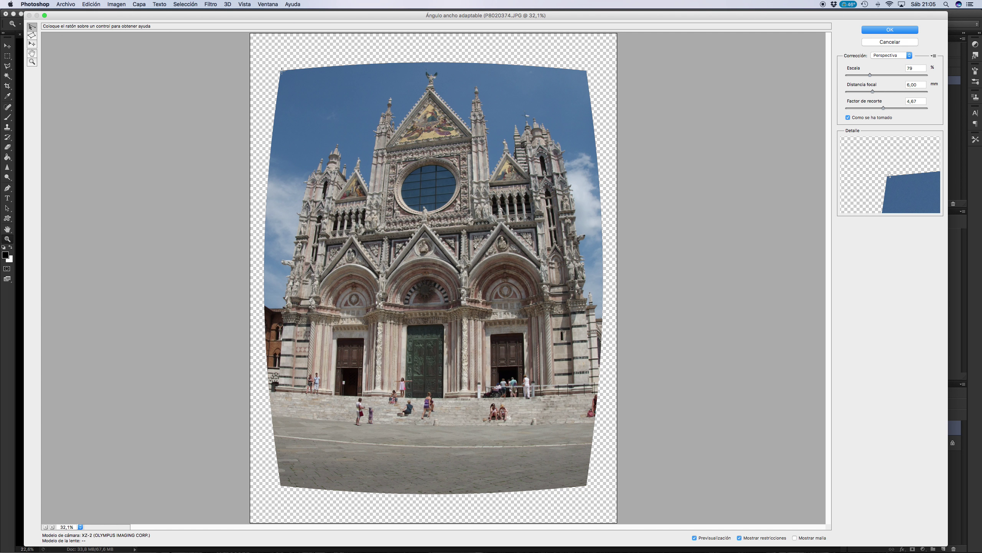
Draw a constraint along the top edge from the top-left to the top-right corner.
{"action": "left_click", "coordinate": [282, 69]}
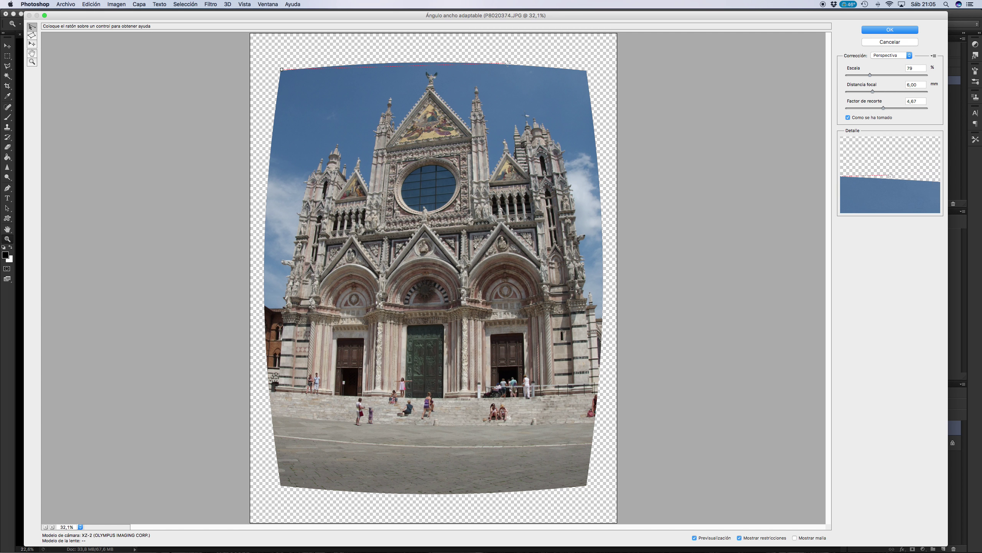
{"action": "left_click", "coordinate": [586, 71]}
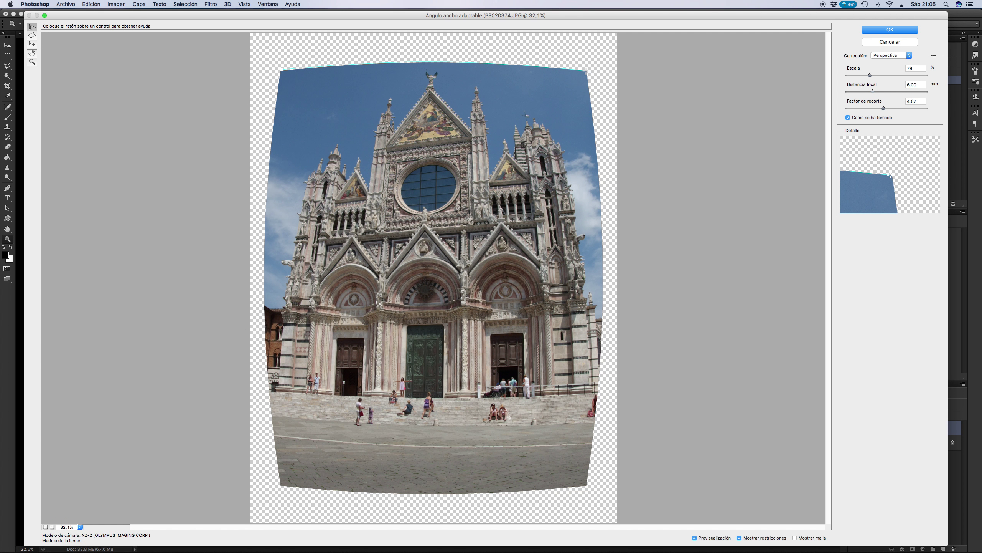
{"action": "left_click", "coordinate": [587, 70]}
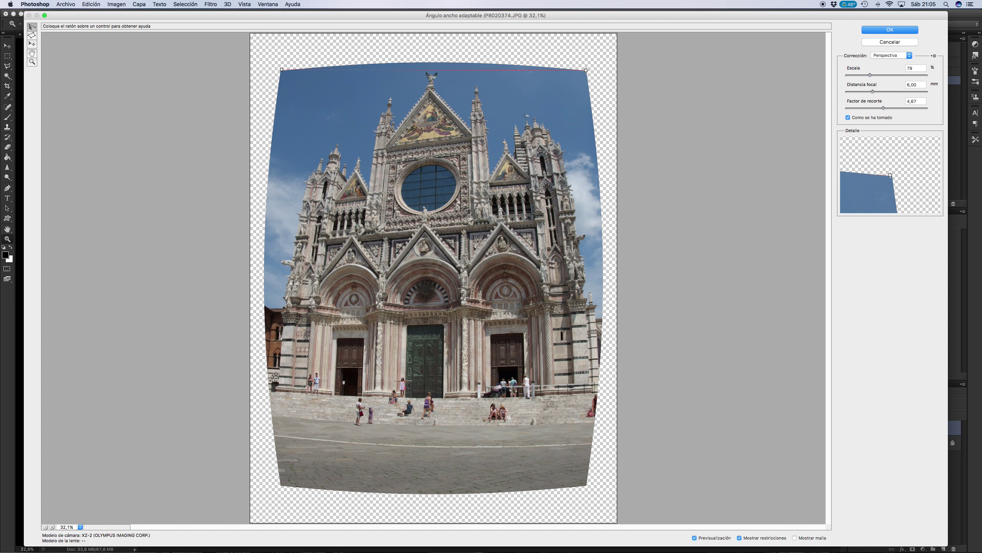
Finish the top-edge constraint at the top-right corner and add one along the bottom edge.
{"action": "left_click", "coordinate": [587, 73]}
{"action": "left_click_drag", "start_coordinate": [587, 74], "coordinate": [587, 70]}
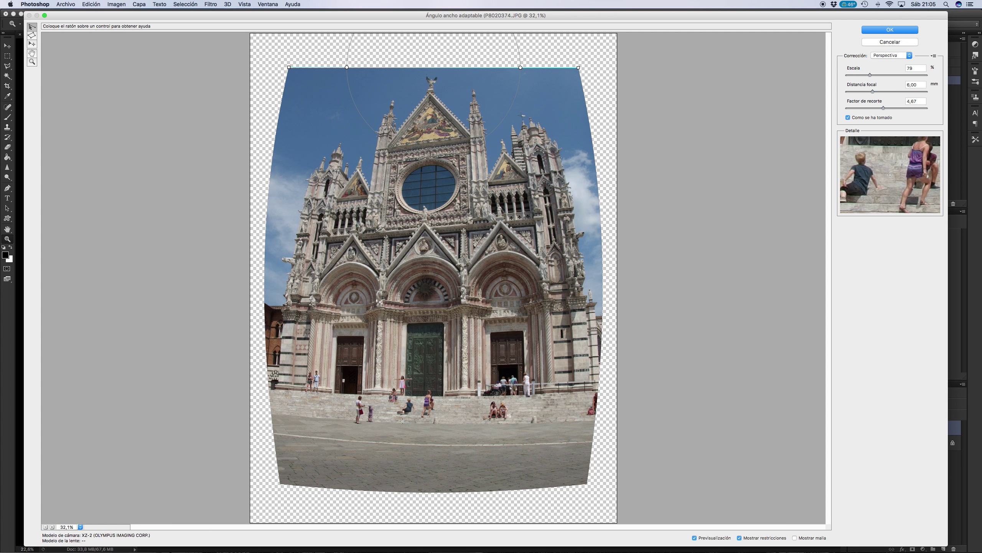
{"action": "left_click", "coordinate": [280, 483]}
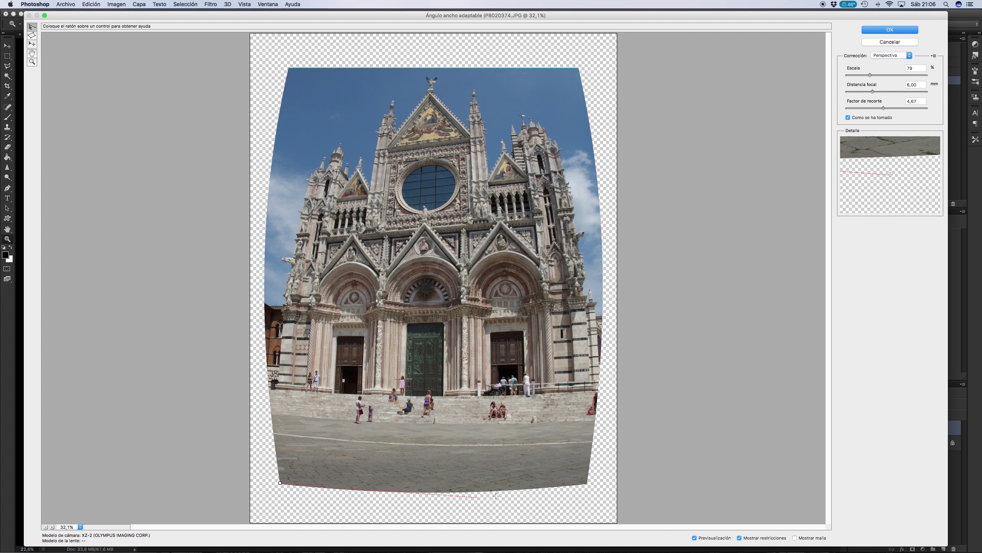
{"action": "left_click", "coordinate": [586, 483]}
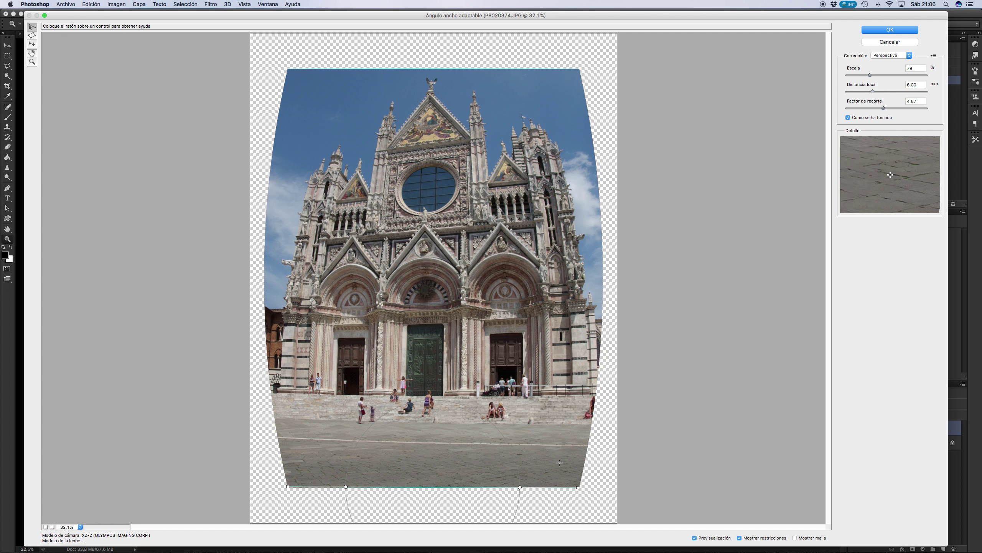
Add a right-edge constraint from the bottom-right to the top-right corner, then start a left-edge one.
{"action": "right_click", "coordinate": [579, 484]}
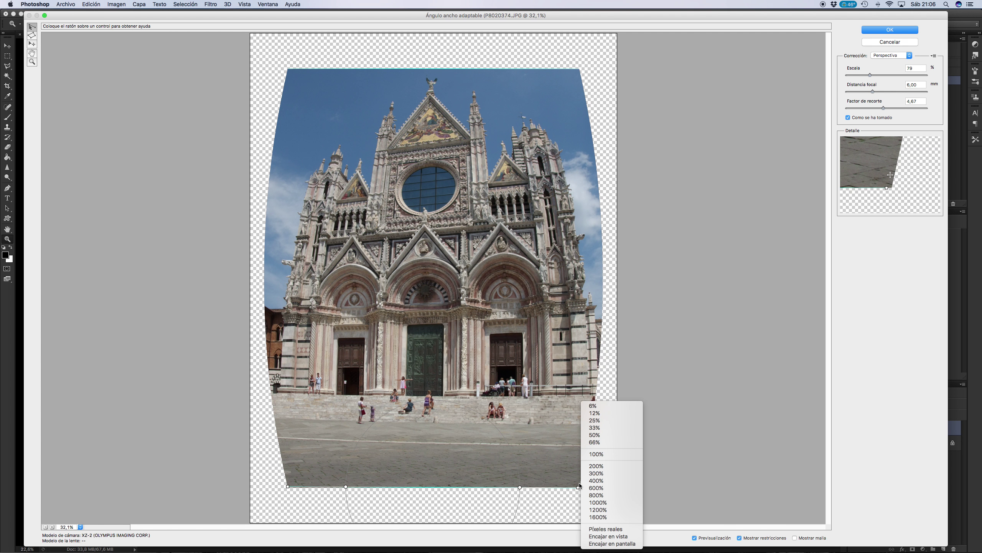
{"action": "key", "text": "Escape"}
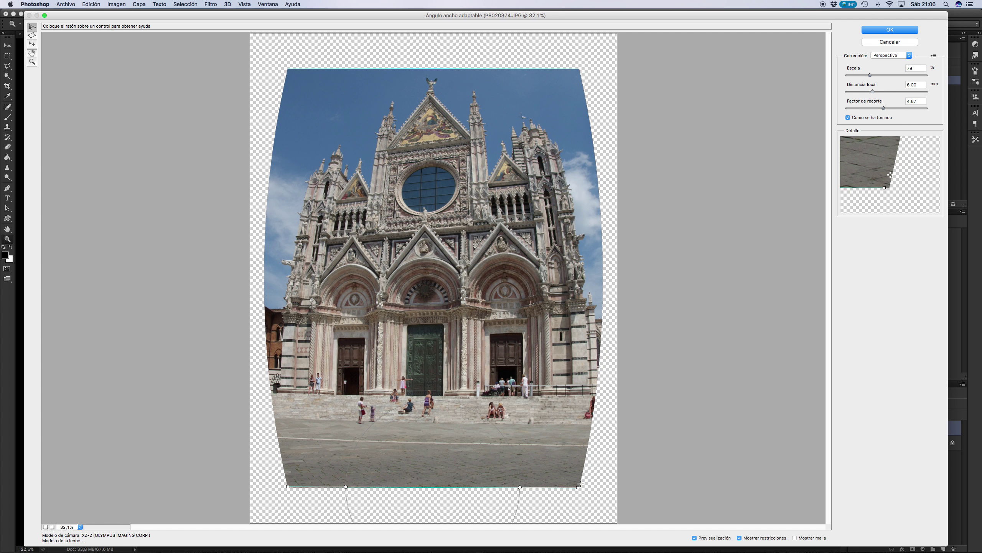
{"action": "left_click", "coordinate": [579, 484]}
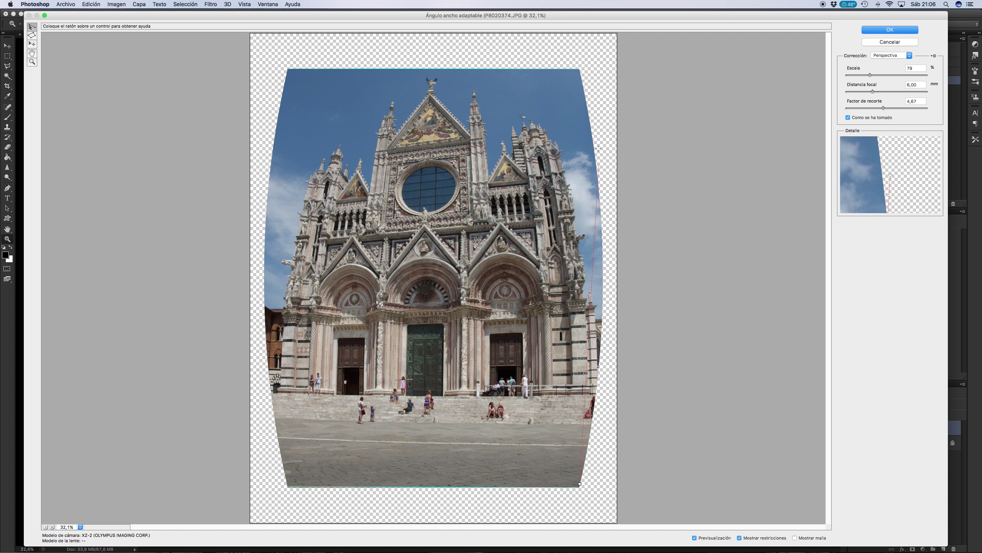
{"action": "left_click", "coordinate": [580, 69]}
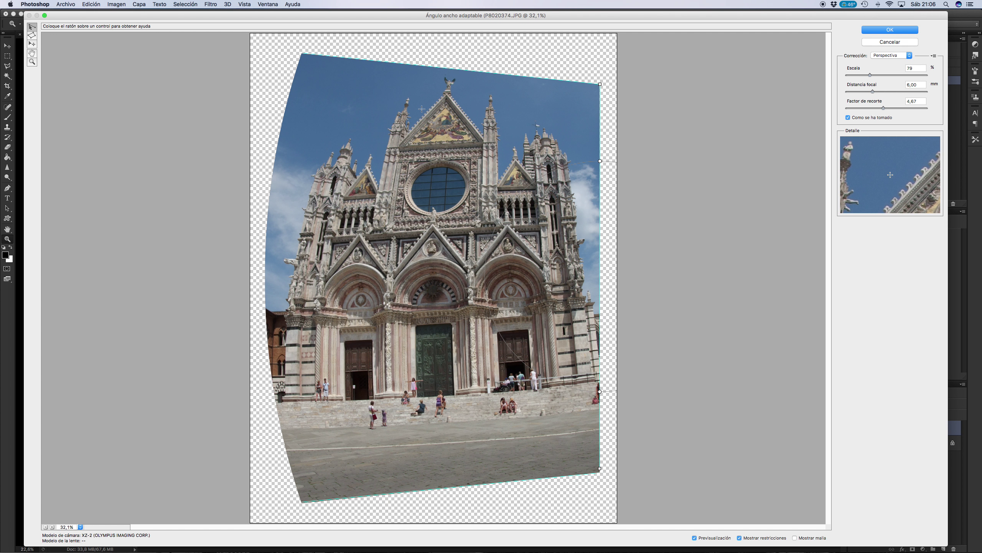
{"action": "left_click", "coordinate": [300, 55]}
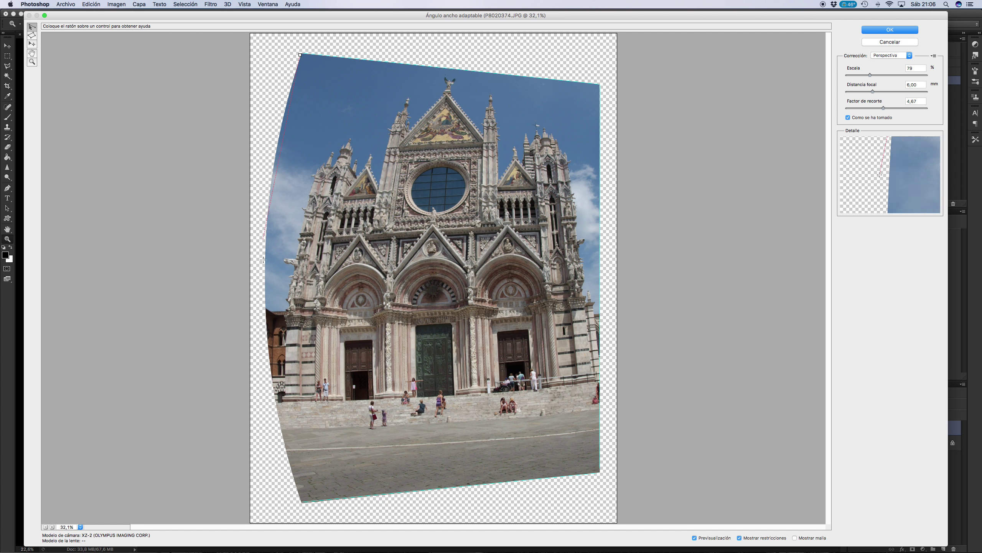
Replace the curved left-edge constraint with one drawn straight along the photo's left edge.
{"action": "left_click", "coordinate": [299, 496]}
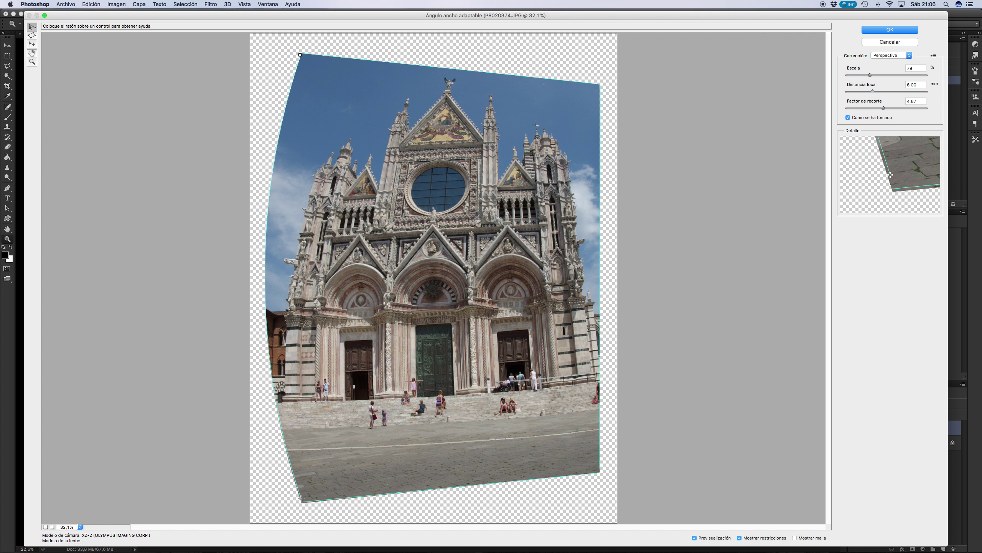
{"action": "left_click_drag", "start_coordinate": [301, 498], "coordinate": [300, 498]}
{"action": "right_click", "coordinate": [300, 499]}
{"action": "right_click", "coordinate": [300, 499]}
{"action": "left_click_drag", "start_coordinate": [300, 498], "coordinate": [302, 499]}
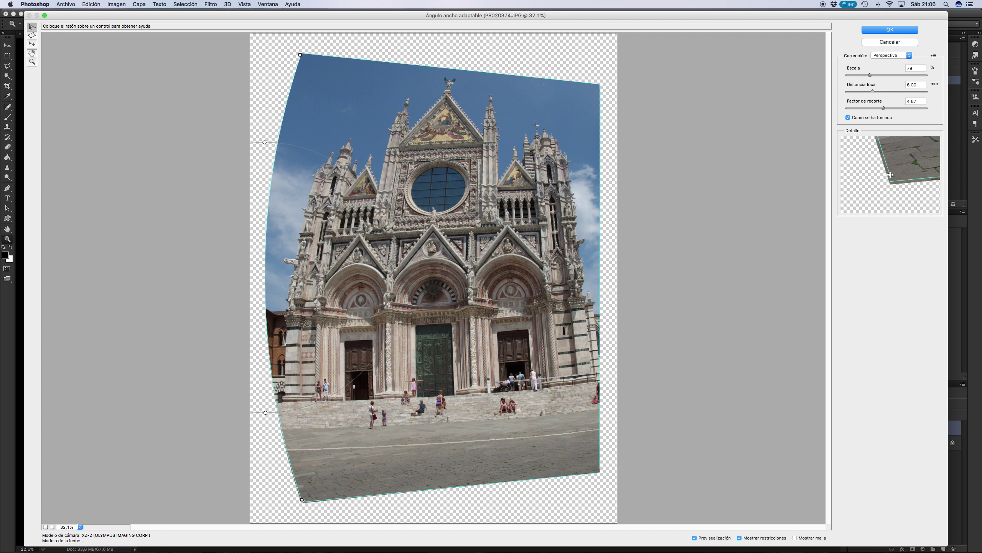
{"action": "key", "text": "BackSpace"}
{"action": "left_click_drag", "start_coordinate": [268, 150], "coordinate": [270, 405]}
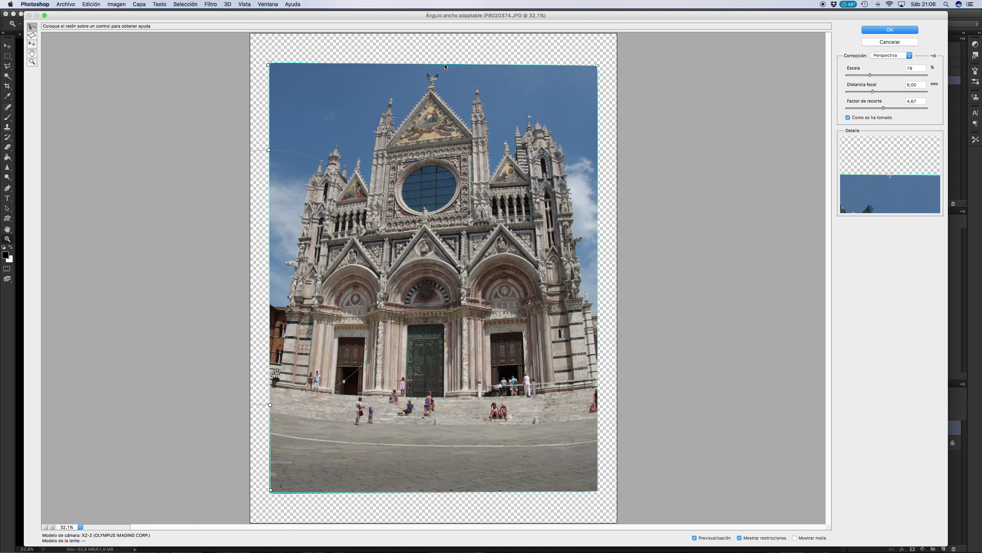
Set the top-edge constraint to Horizontal.
{"action": "right_click", "coordinate": [445, 66]}
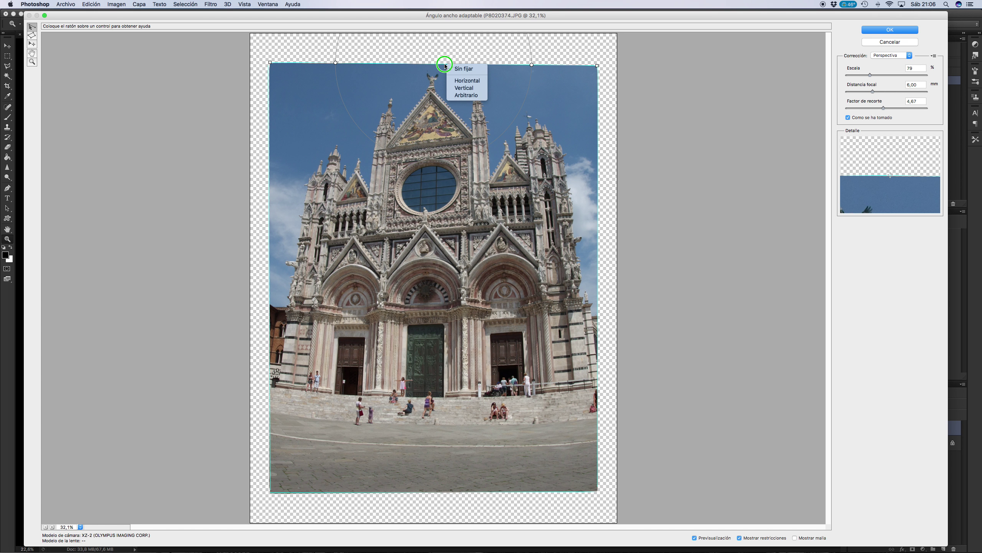
{"action": "left_click", "coordinate": [445, 66]}
{"action": "right_click", "coordinate": [443, 67]}
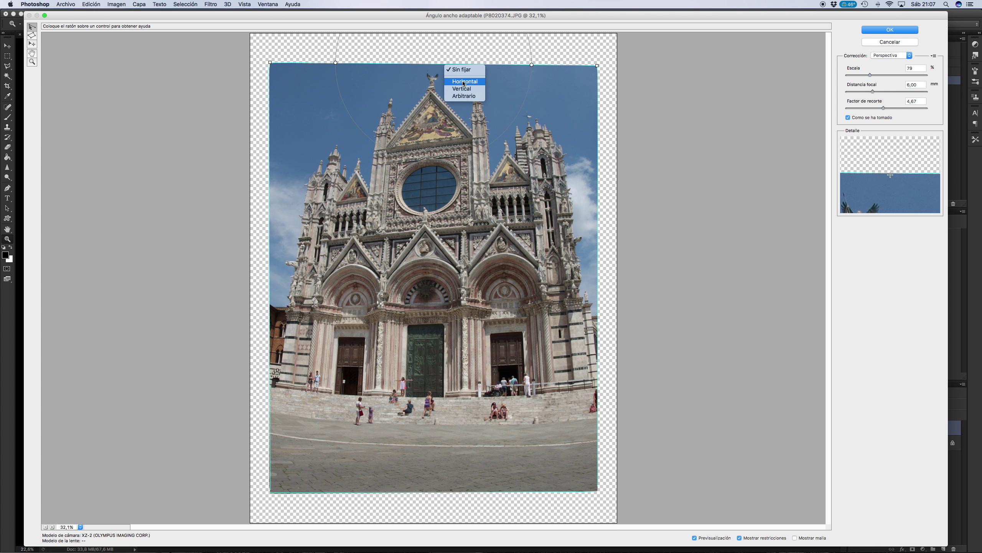
{"action": "left_click", "coordinate": [463, 83]}
Draw a constraint along the bottom edge and set it to Horizontal.
{"action": "left_click_drag", "start_coordinate": [269, 490], "coordinate": [595, 493]}
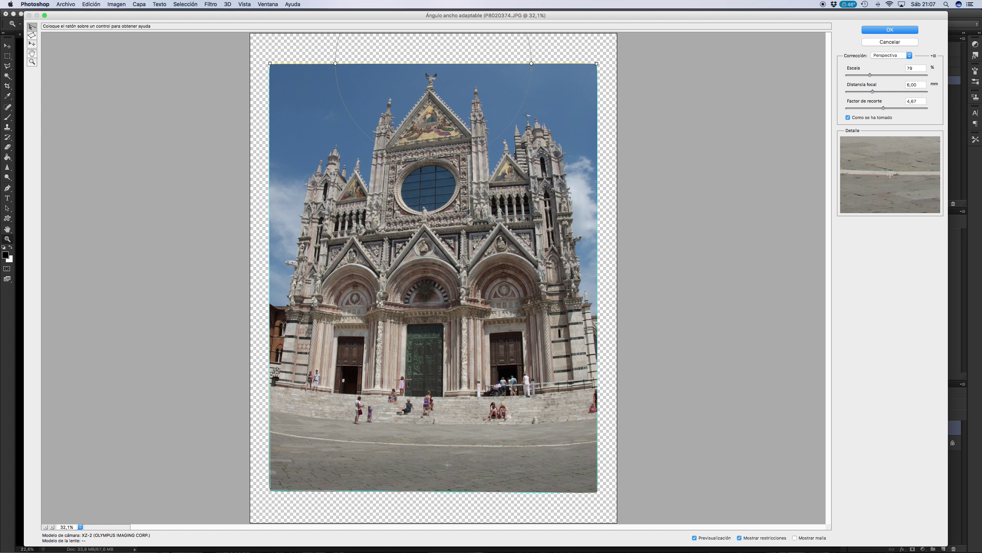
{"action": "right_click", "coordinate": [442, 491]}
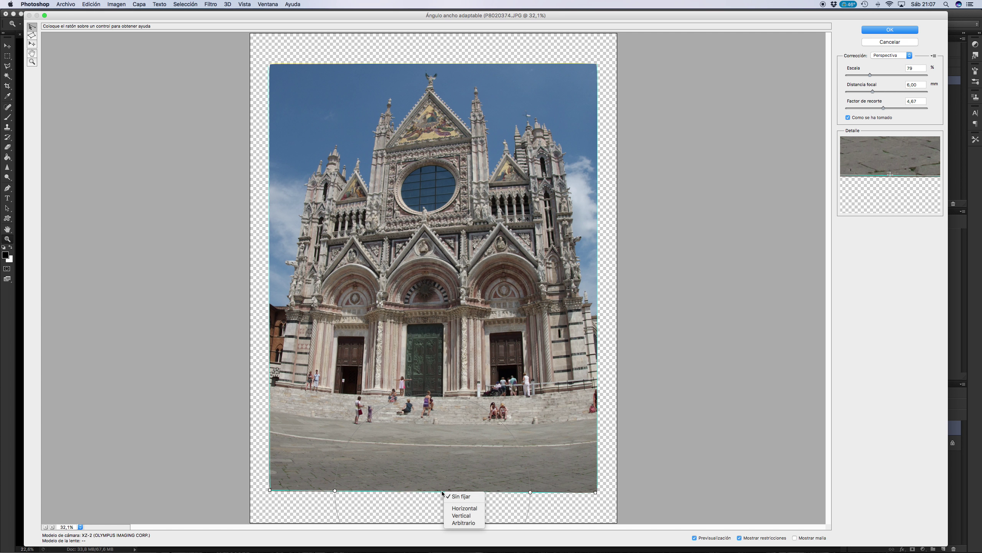
{"action": "left_click", "coordinate": [448, 496]}
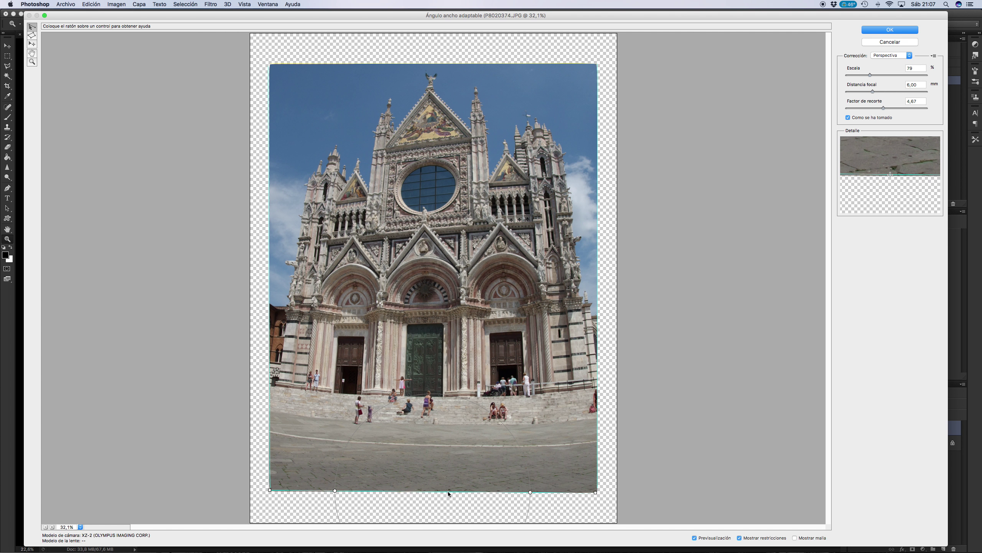
{"action": "right_click", "coordinate": [448, 495]}
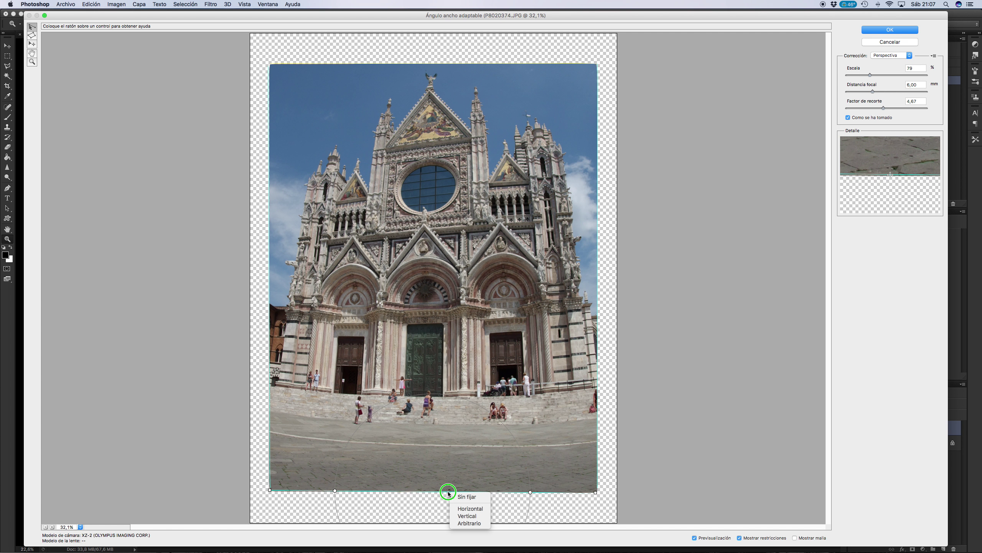
{"action": "left_click", "coordinate": [467, 508]}
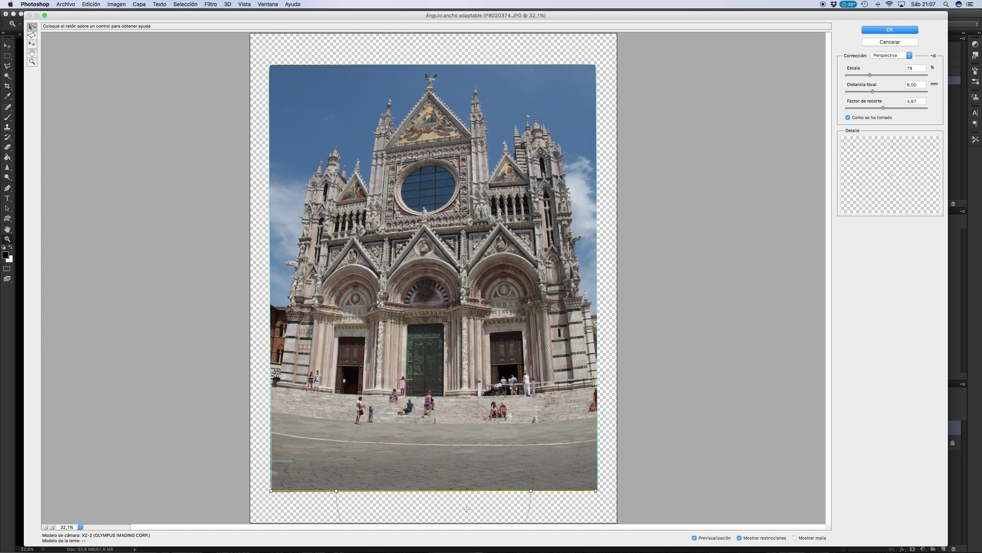
Set the right and left edge constraints to Vertical.
{"action": "right_click", "coordinate": [598, 388]}
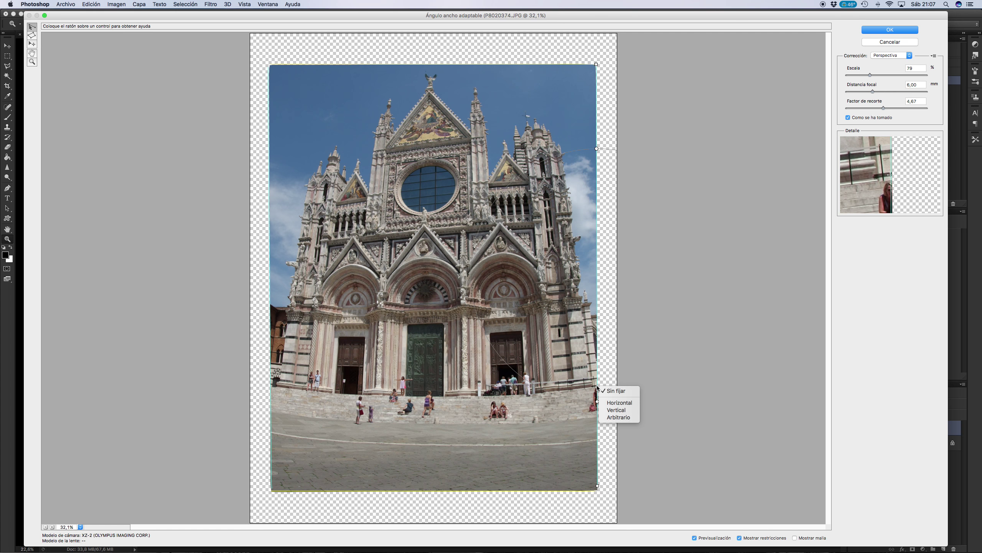
{"action": "left_click", "coordinate": [612, 410]}
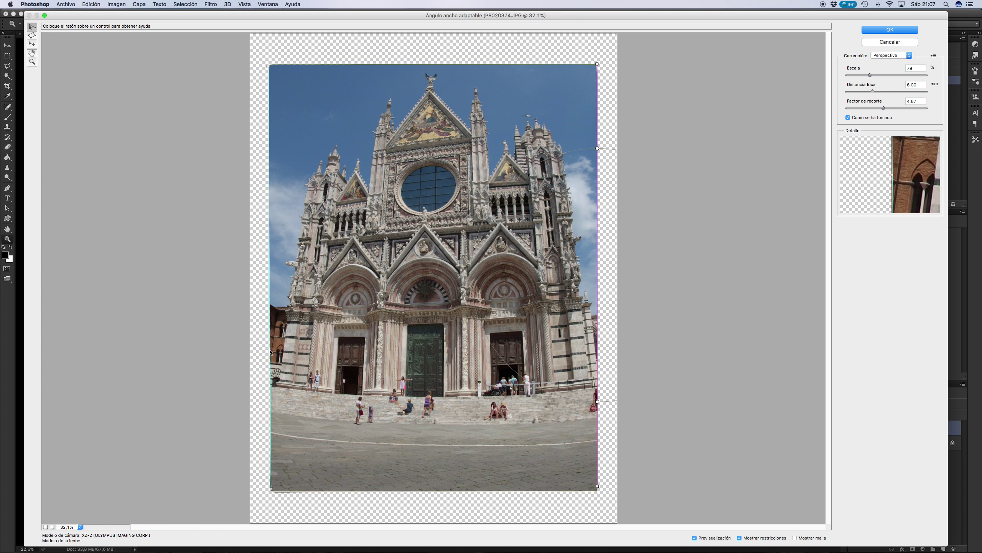
{"action": "right_click", "coordinate": [271, 350]}
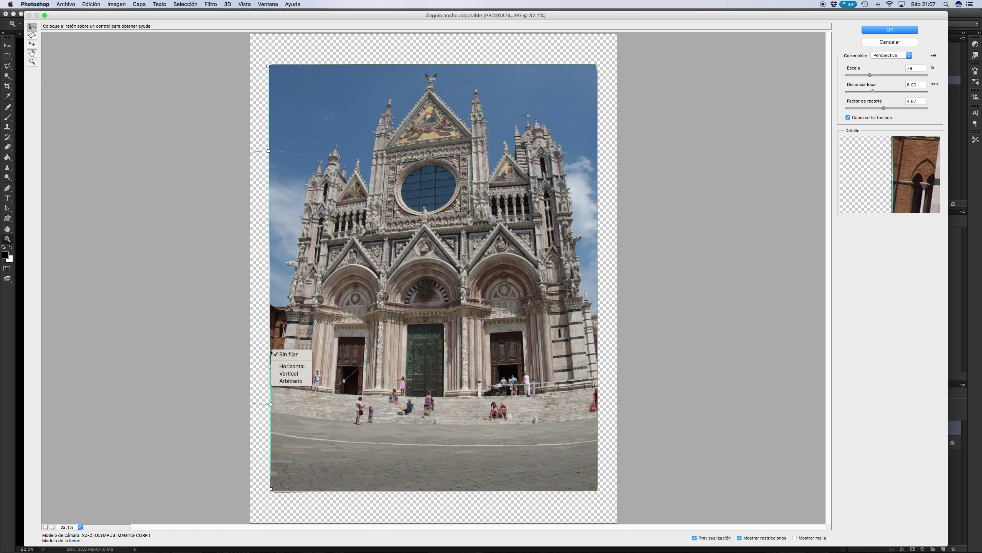
{"action": "left_click", "coordinate": [285, 374]}
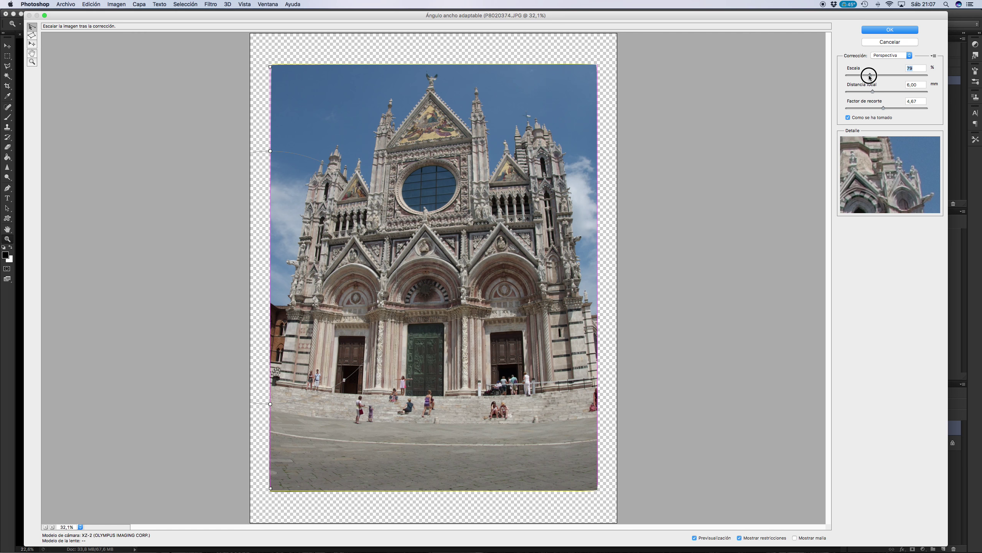
Raise Escala from 79% to 89% and start a constraint at the steps' left end.
{"action": "left_click_drag", "start_coordinate": [870, 75], "coordinate": [877, 77]}
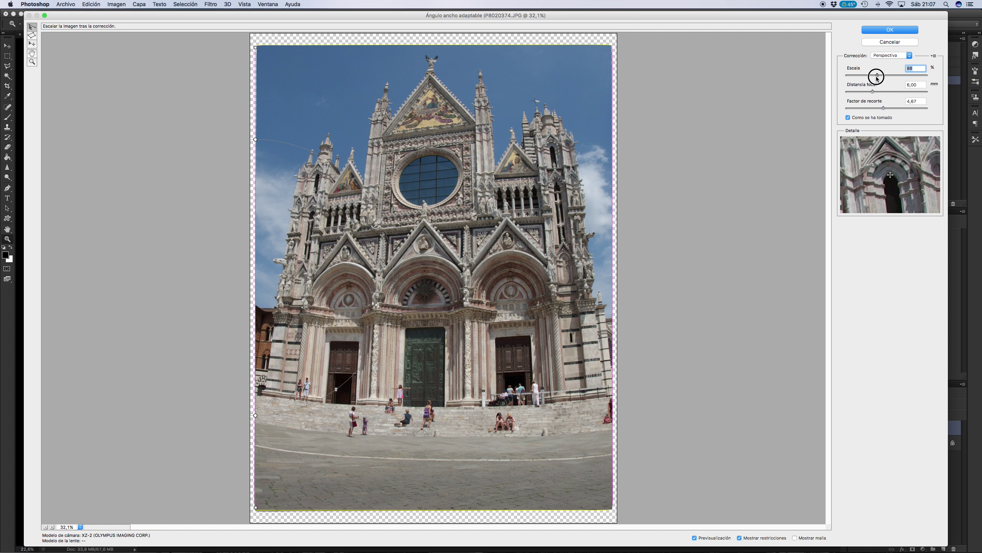
{"action": "left_click_drag", "start_coordinate": [877, 78], "coordinate": [878, 79]}
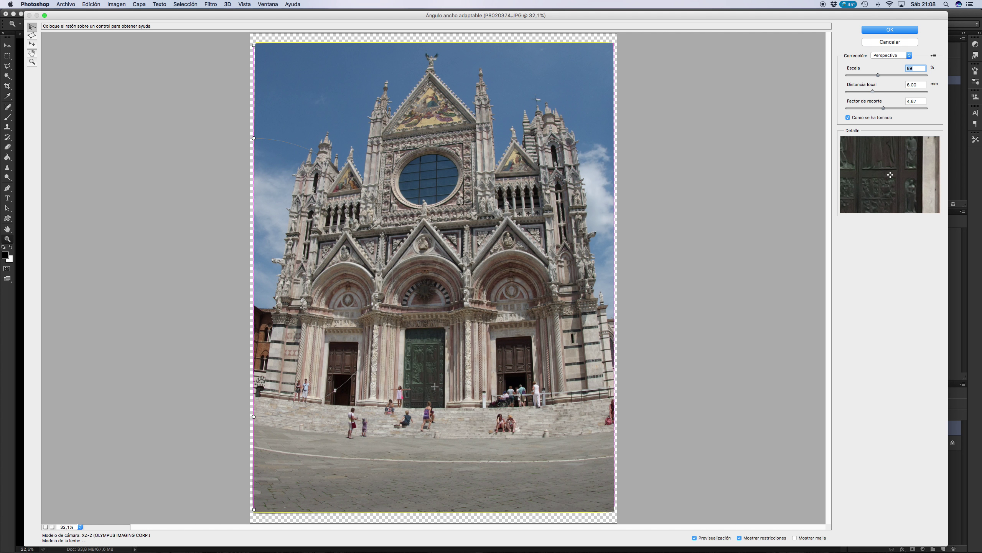
{"action": "left_click", "coordinate": [257, 396]}
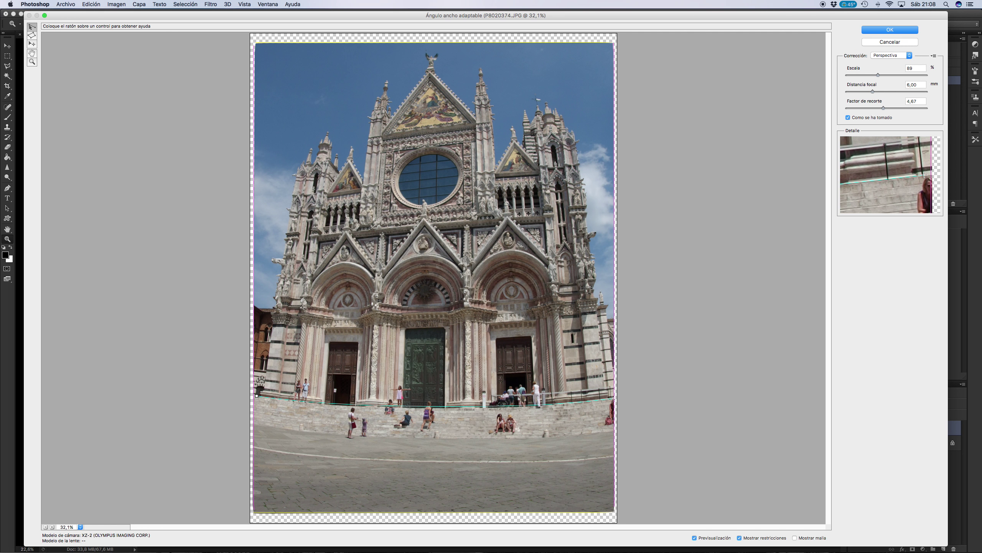
Finish the constraint along the steps at the right edge and set it to Horizontal.
{"action": "left_click", "coordinate": [612, 399]}
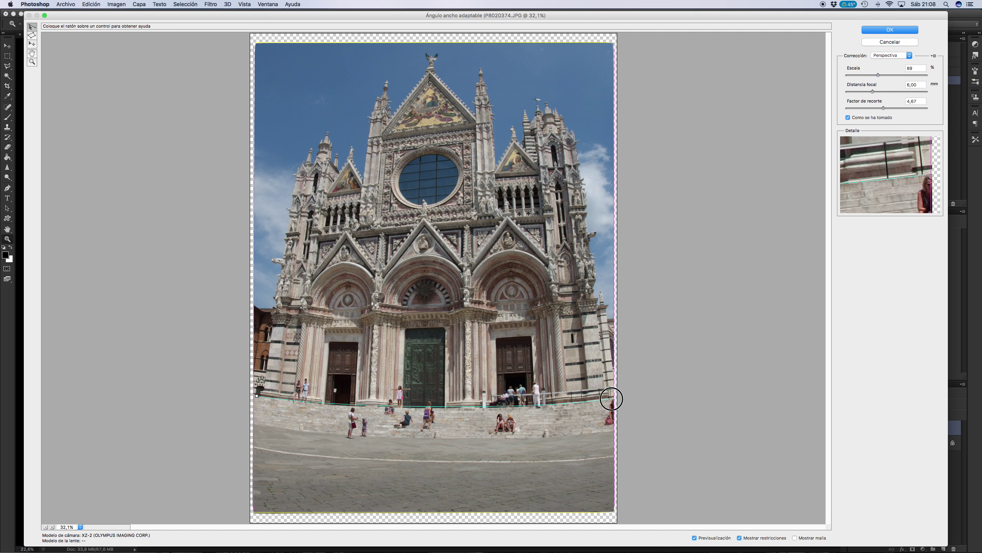
{"action": "right_click", "coordinate": [483, 407]}
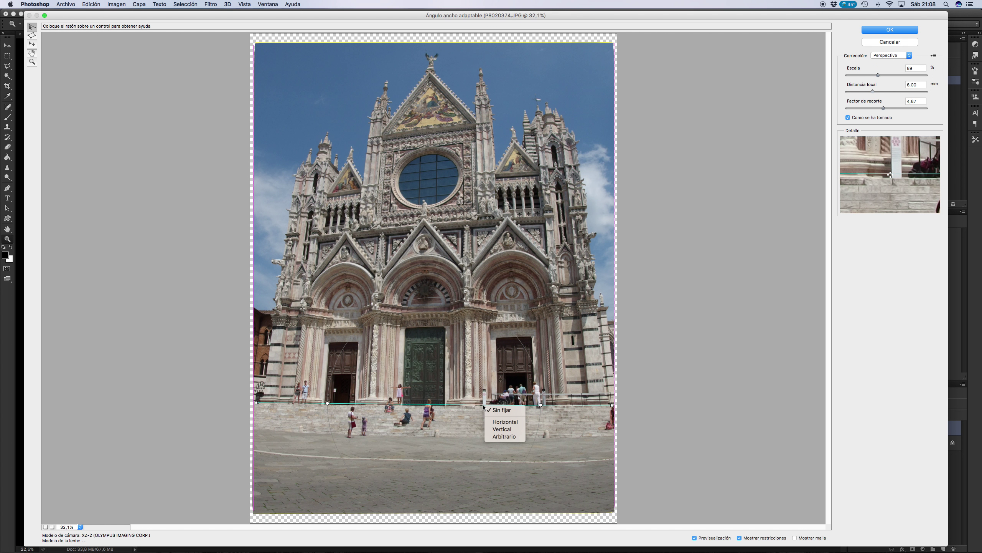
{"action": "left_click", "coordinate": [504, 422]}
Draw a constraint across the middle of the facade and set it to Horizontal.
{"action": "left_click", "coordinate": [310, 237]}
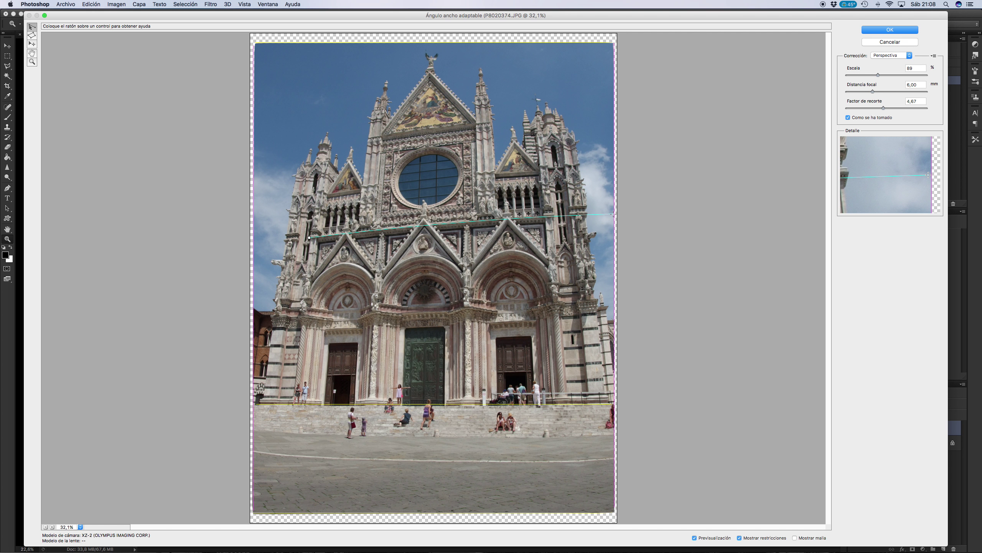
{"action": "left_click", "coordinate": [613, 213]}
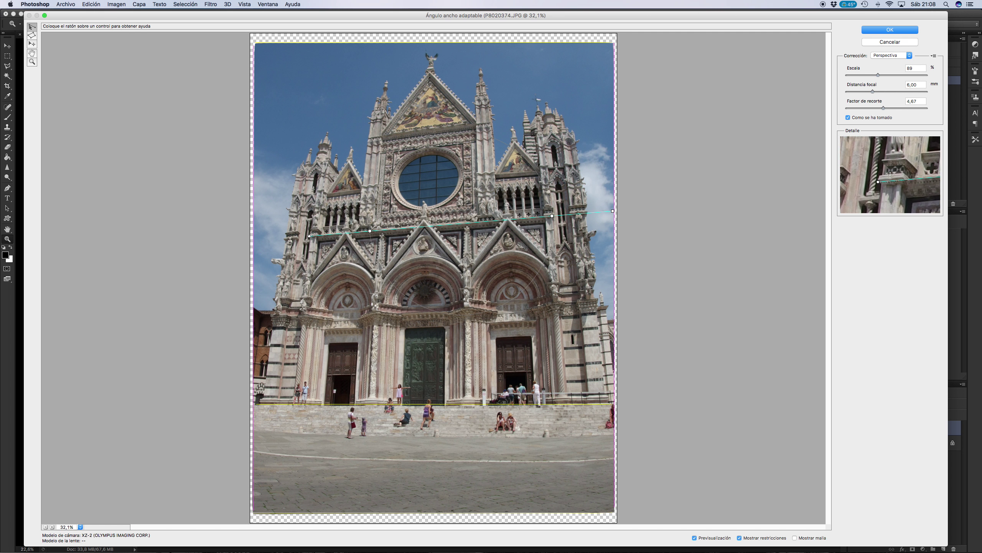
{"action": "left_click_drag", "start_coordinate": [310, 236], "coordinate": [252, 241]}
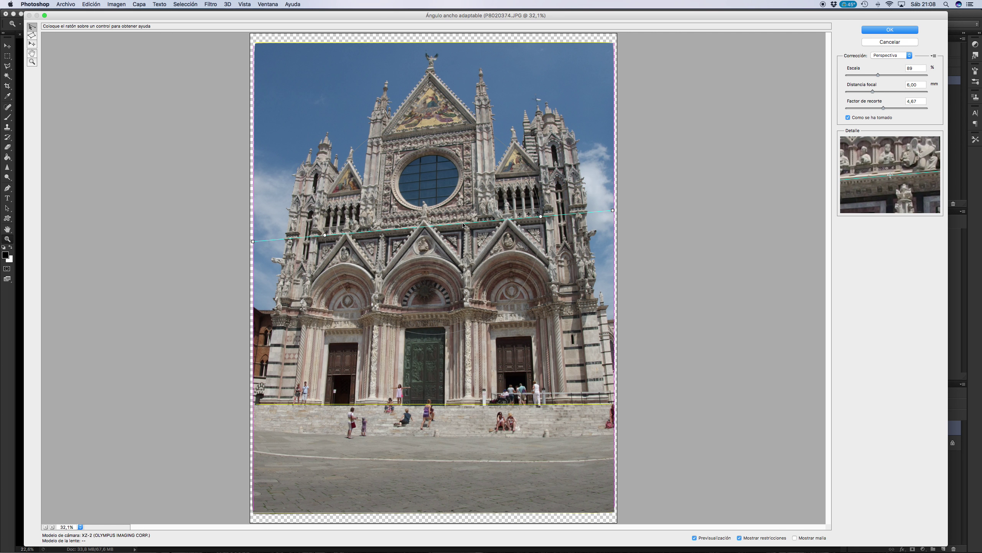
{"action": "right_click", "coordinate": [463, 225]}
{"action": "left_click", "coordinate": [479, 239]}
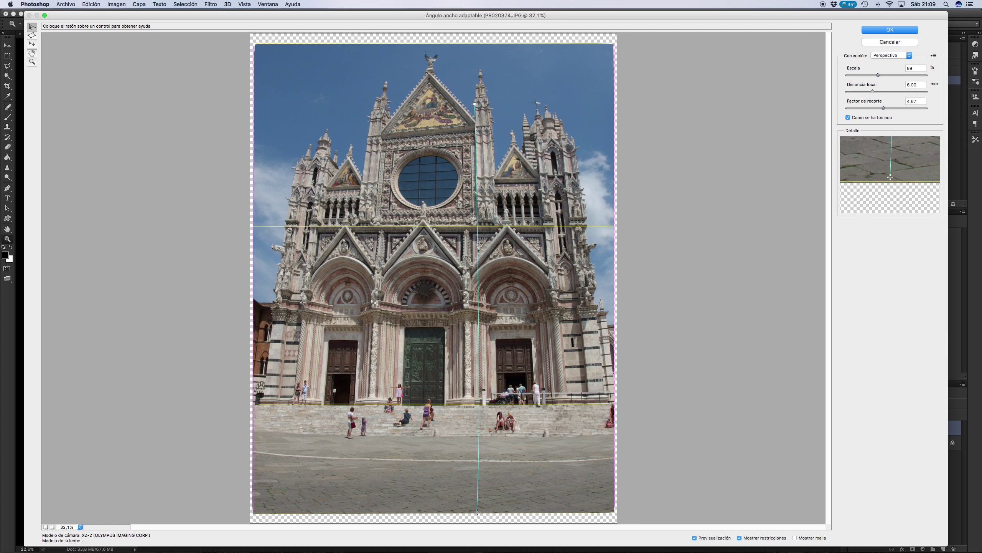
Extend the central facade constraint up into the sky and set it Vertical.
{"action": "left_click", "coordinate": [477, 511]}
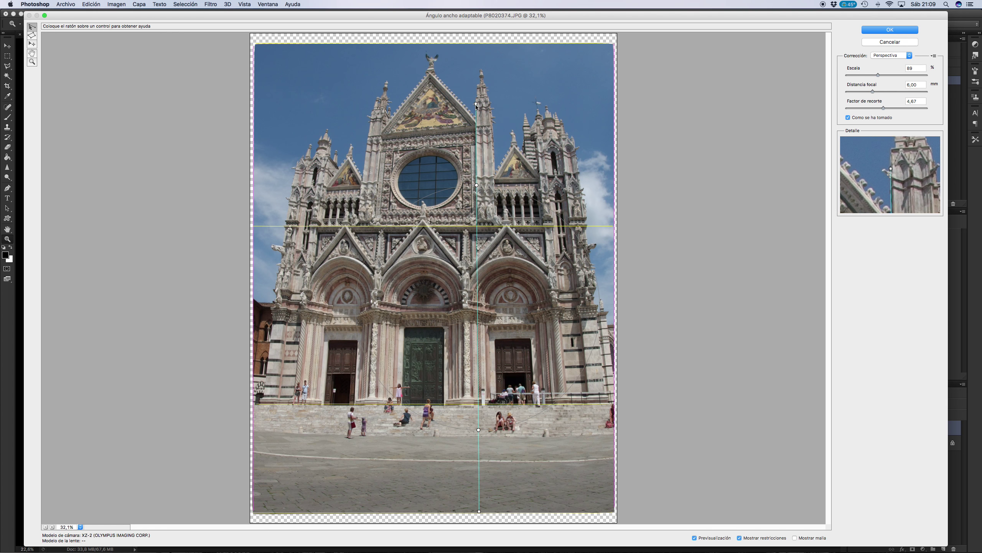
{"action": "left_click_drag", "start_coordinate": [476, 103], "coordinate": [475, 42]}
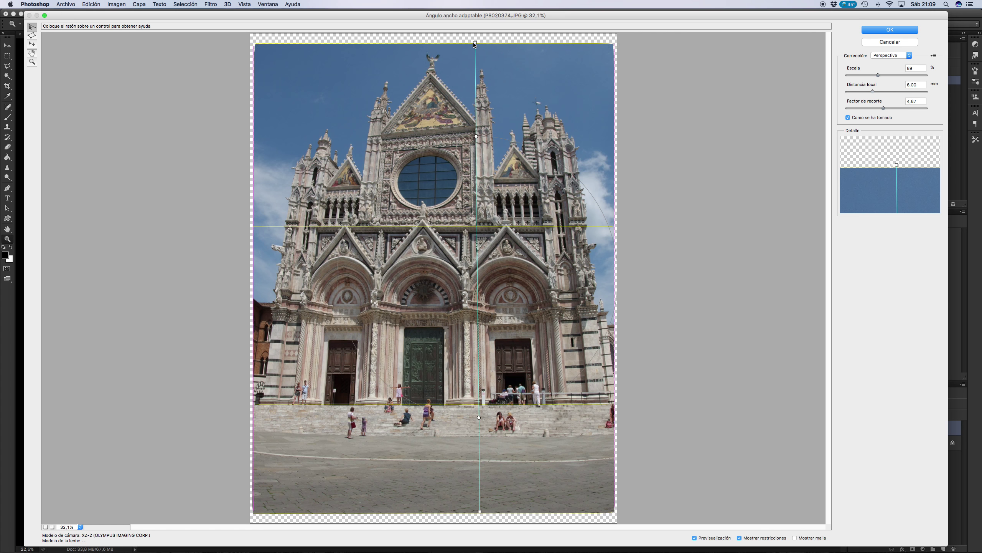
{"action": "right_click", "coordinate": [476, 107]}
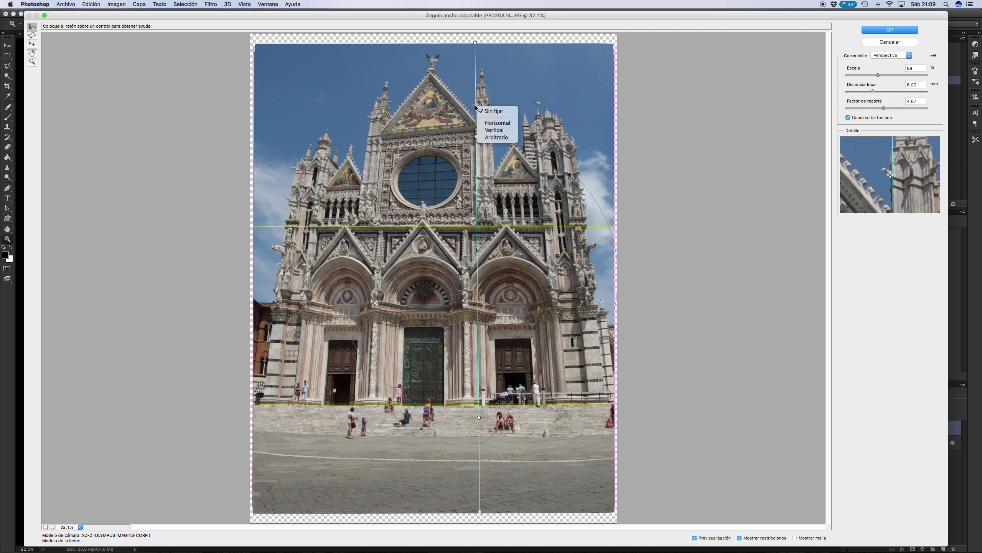
{"action": "left_click", "coordinate": [494, 132]}
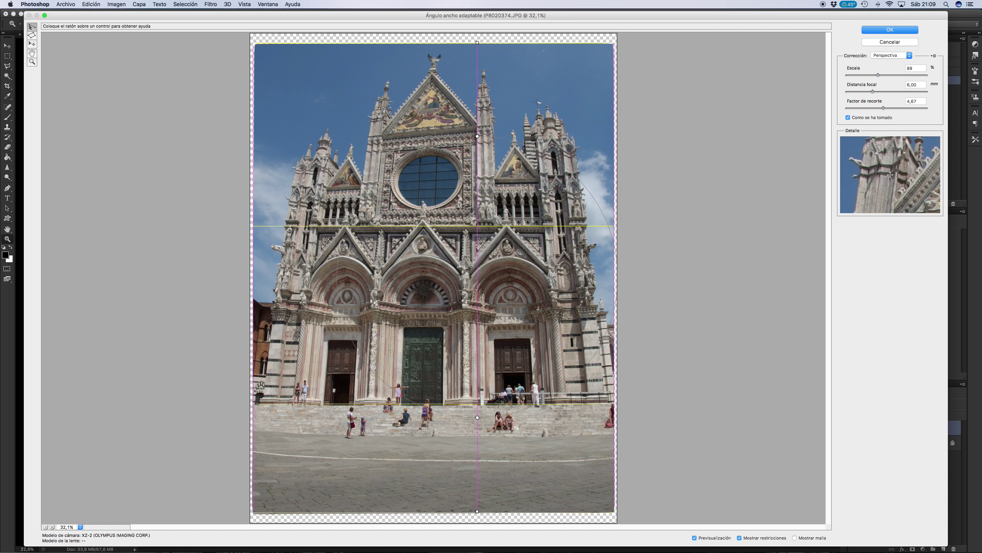
Trace a line from the left spire to the pavement, extending its top into the sky.
{"action": "left_click", "coordinate": [381, 121]}
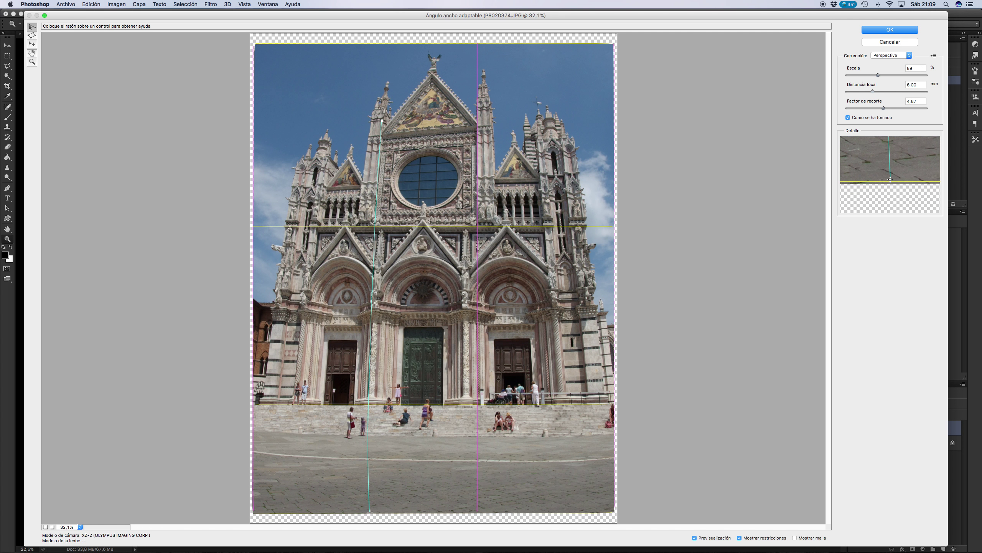
{"action": "right_click", "coordinate": [370, 508]}
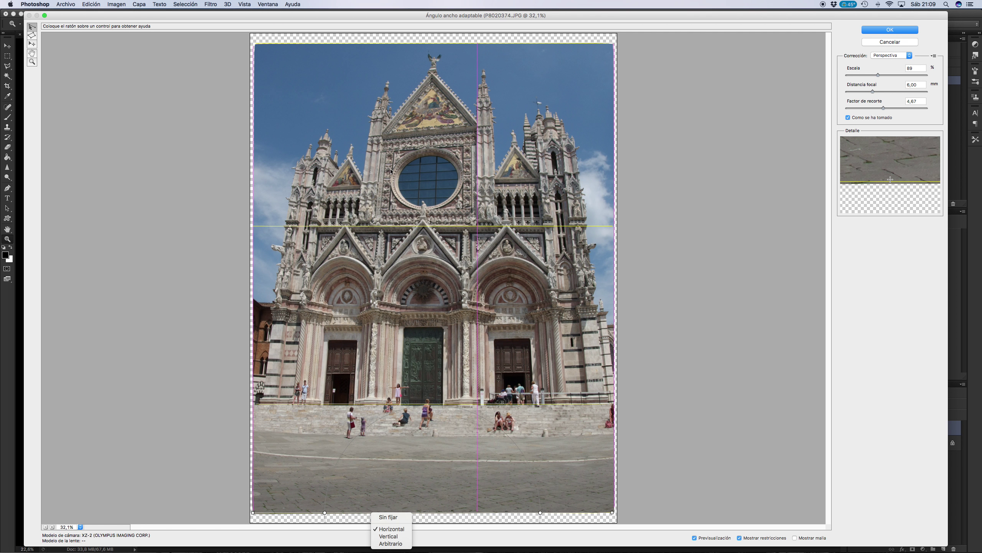
{"action": "left_click", "coordinate": [384, 114]}
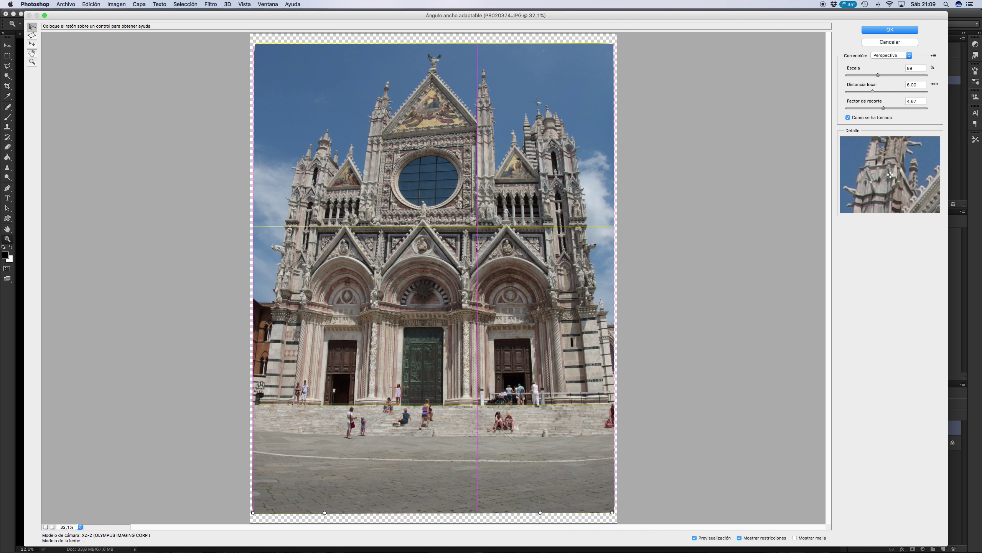
{"action": "left_click", "coordinate": [383, 110]}
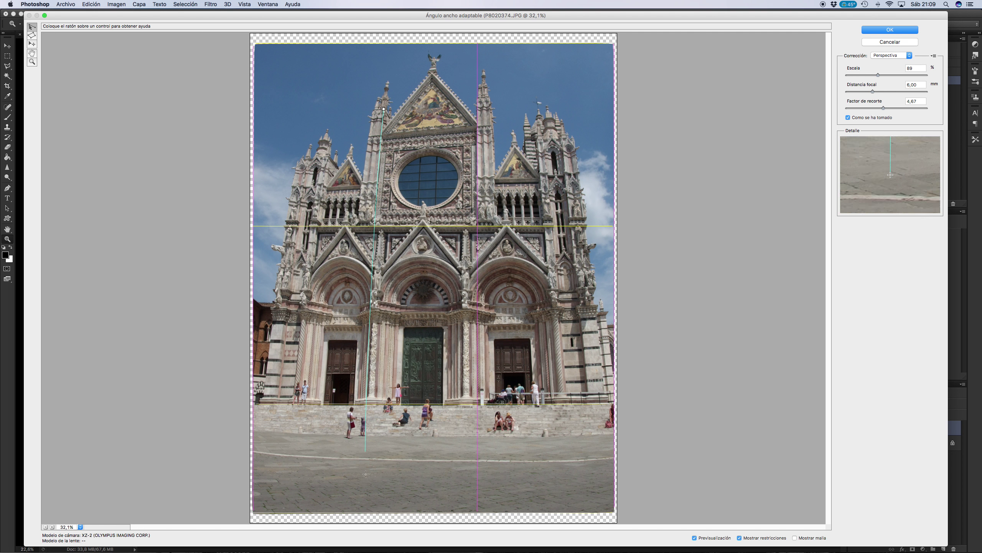
{"action": "left_click", "coordinate": [365, 511]}
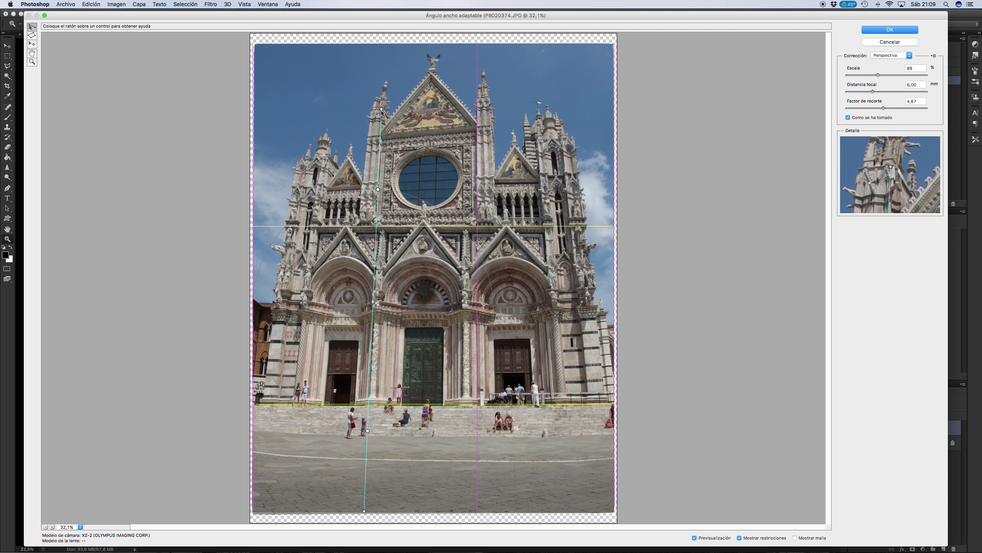
{"action": "left_click_drag", "start_coordinate": [382, 110], "coordinate": [387, 44]}
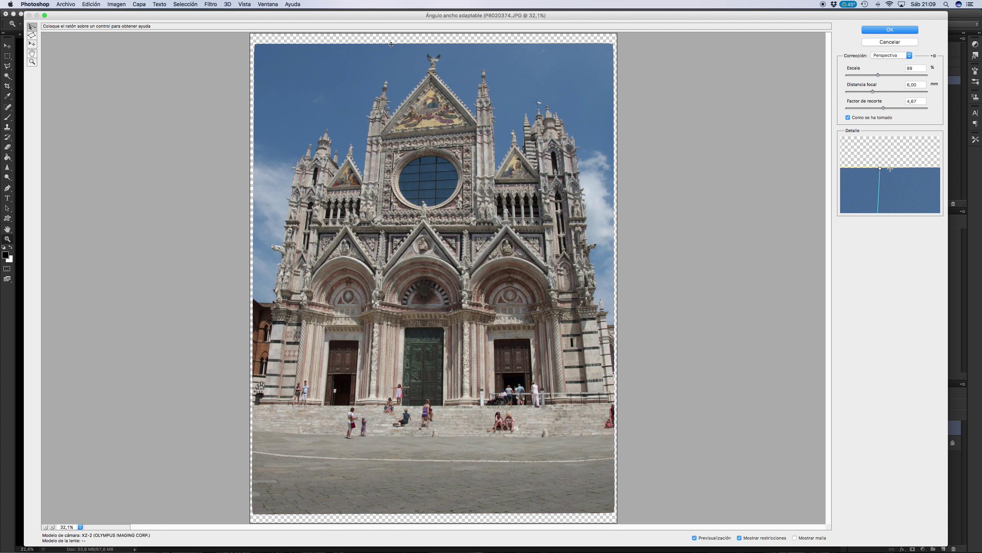
Set the left facade line Vertical, then add a Horizontal line along the pavement stripe.
{"action": "right_click", "coordinate": [386, 97]}
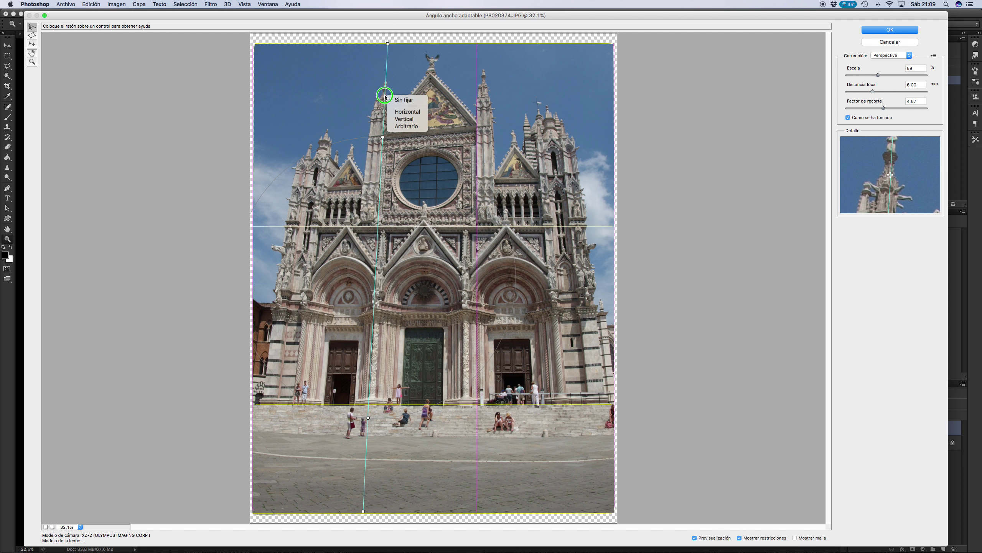
{"action": "left_click", "coordinate": [401, 120]}
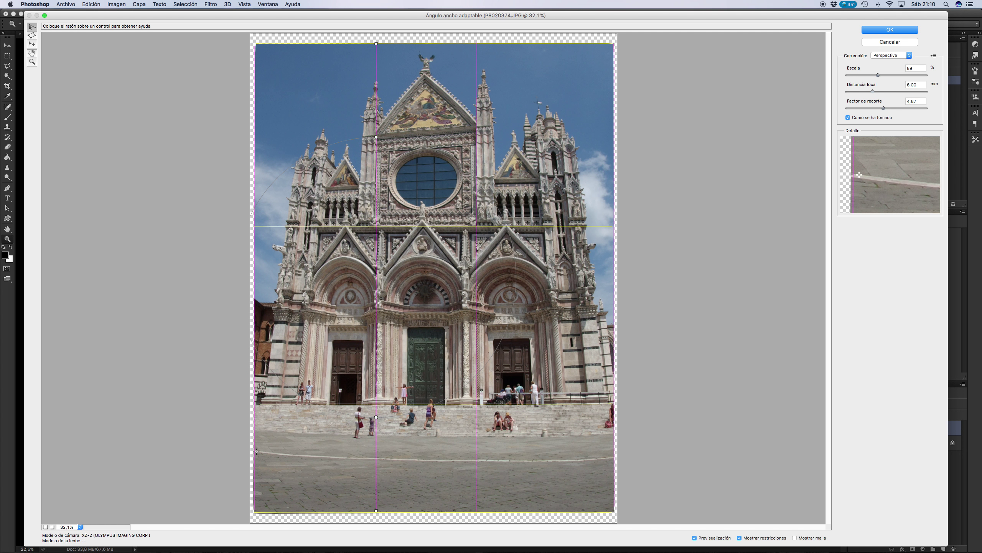
{"action": "left_click", "coordinate": [255, 451]}
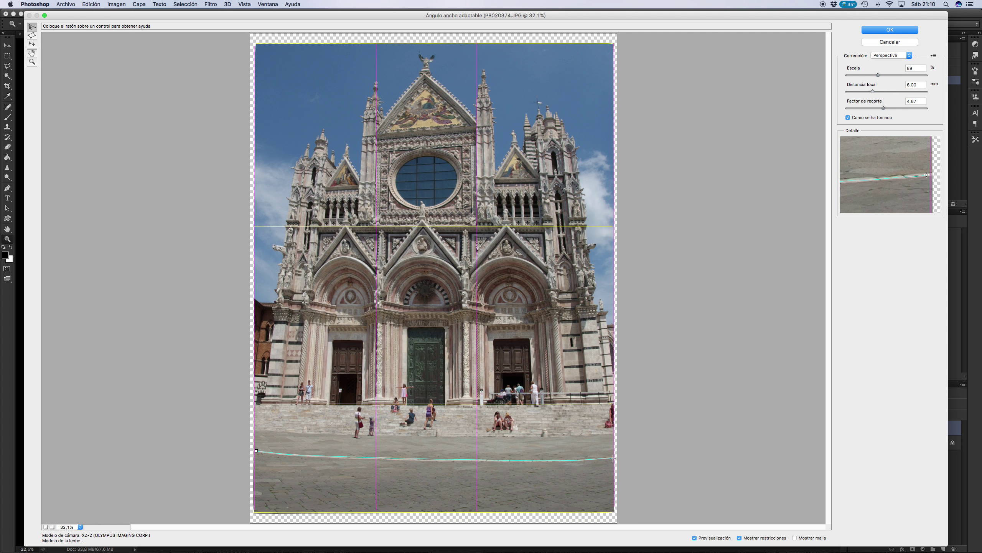
{"action": "left_click", "coordinate": [613, 459]}
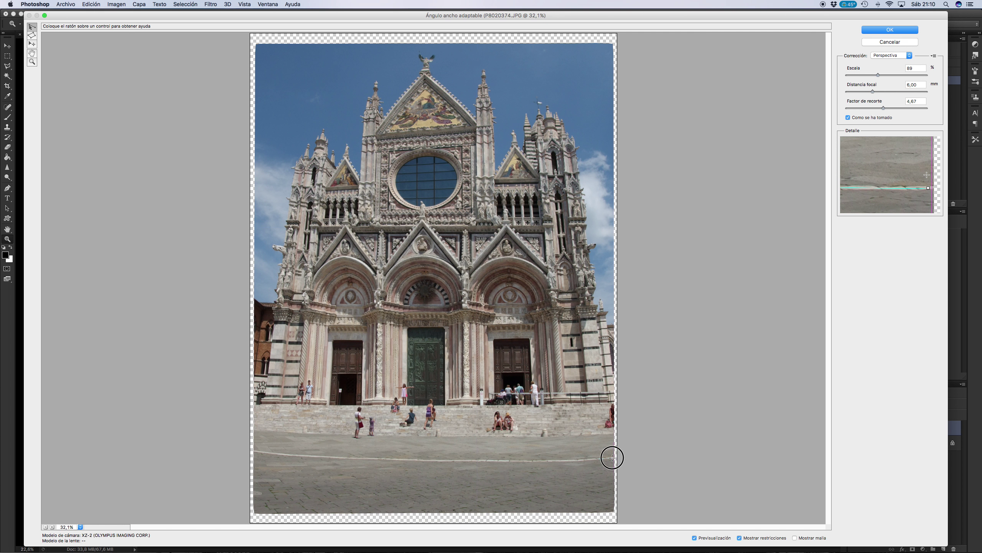
{"action": "right_click", "coordinate": [468, 462]}
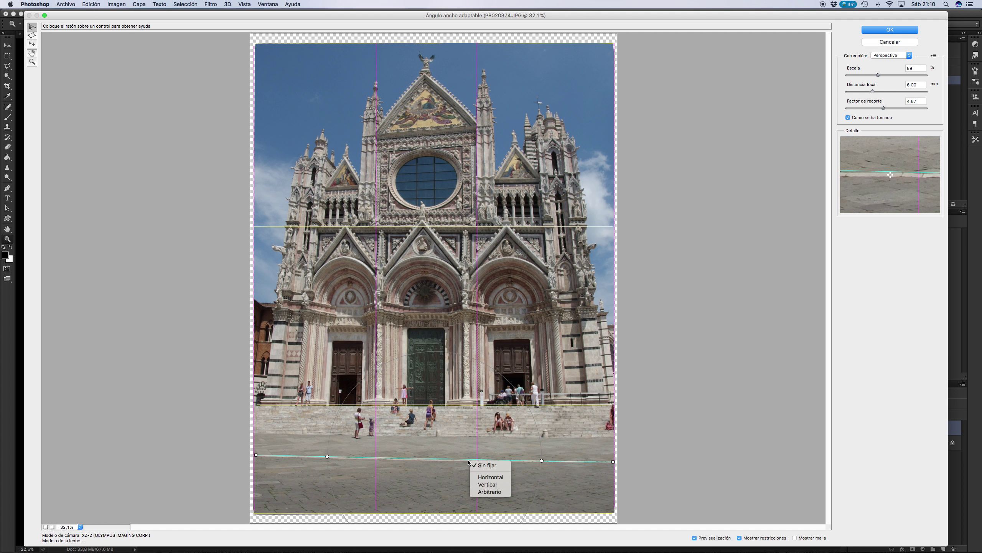
{"action": "left_click", "coordinate": [488, 477]}
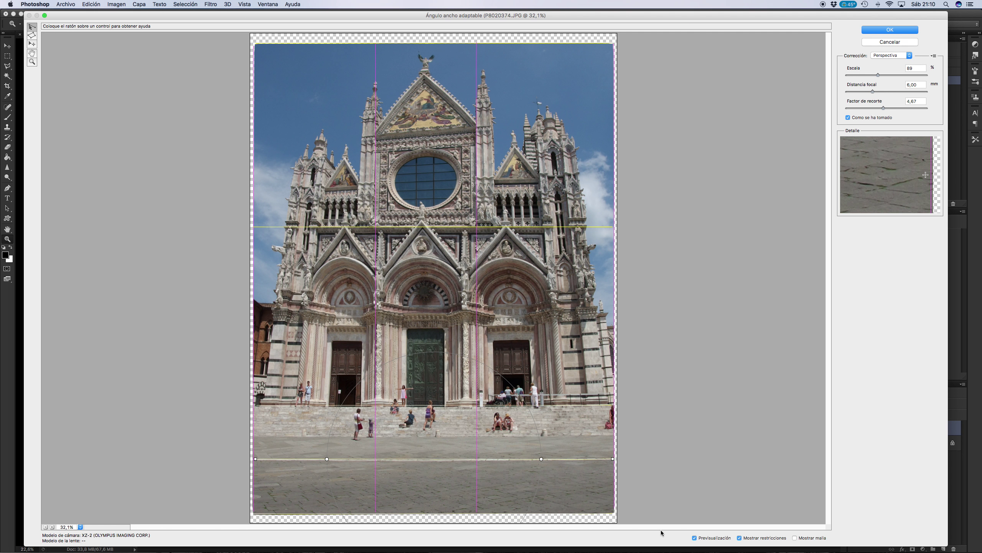
{"action": "left_click", "coordinate": [695, 538]}
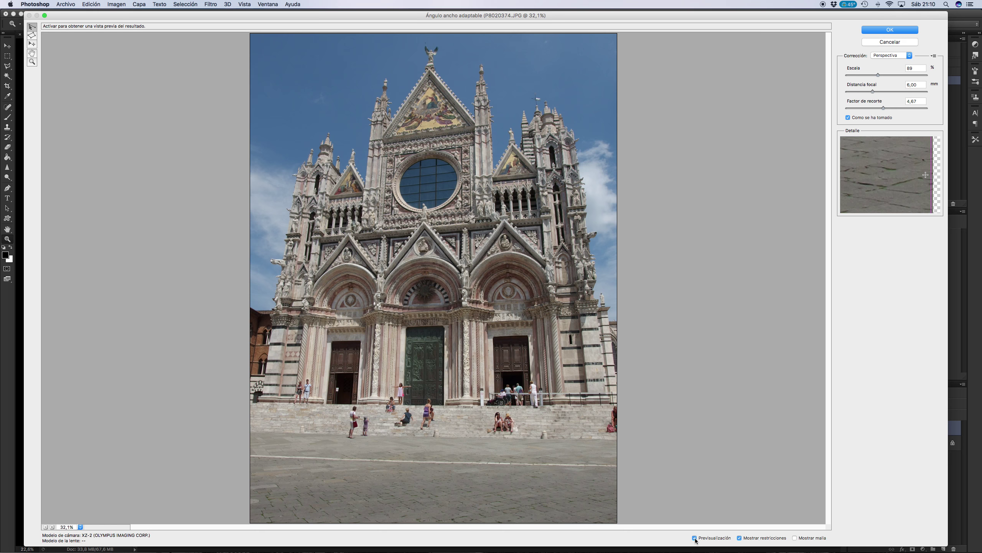
{"action": "left_click", "coordinate": [695, 539]}
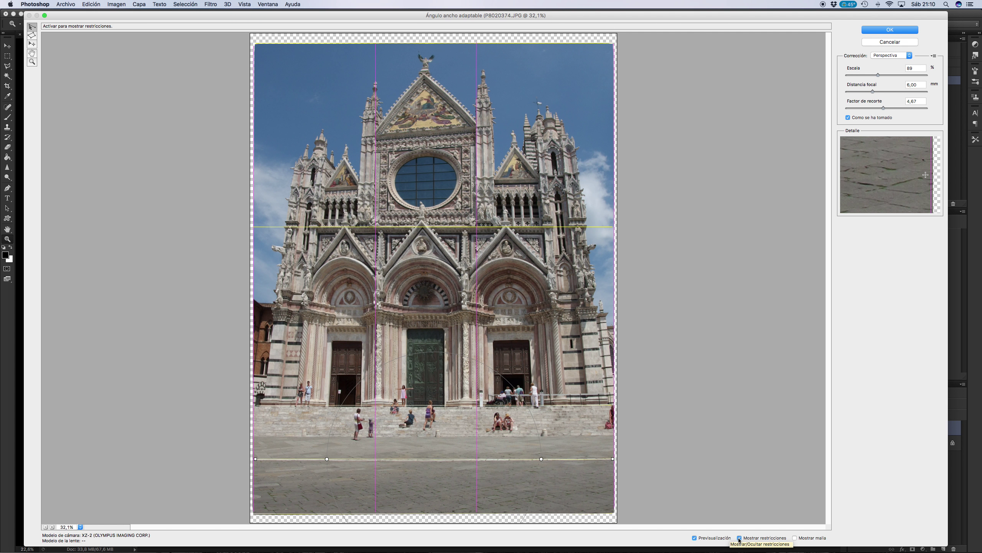
{"action": "left_click", "coordinate": [739, 538]}
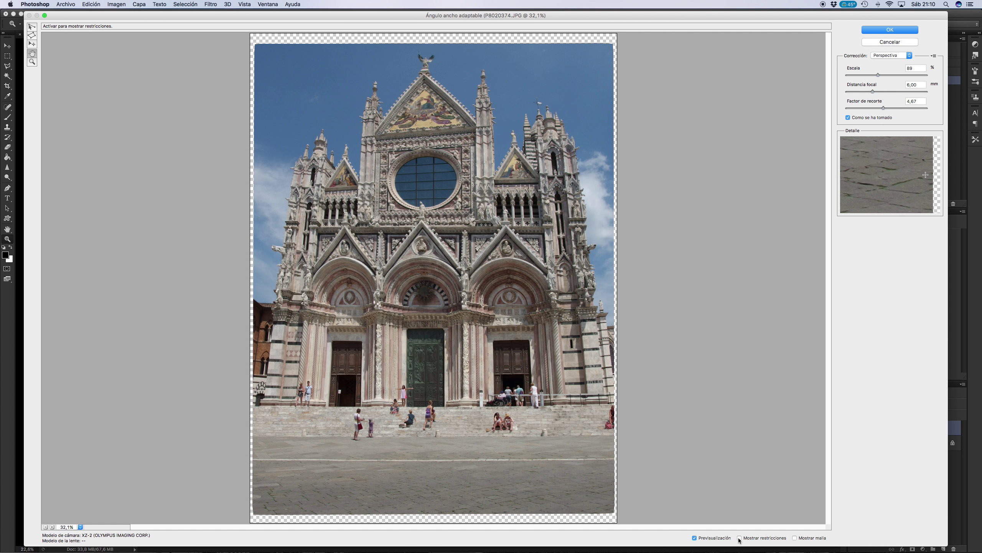
{"action": "left_click", "coordinate": [740, 539]}
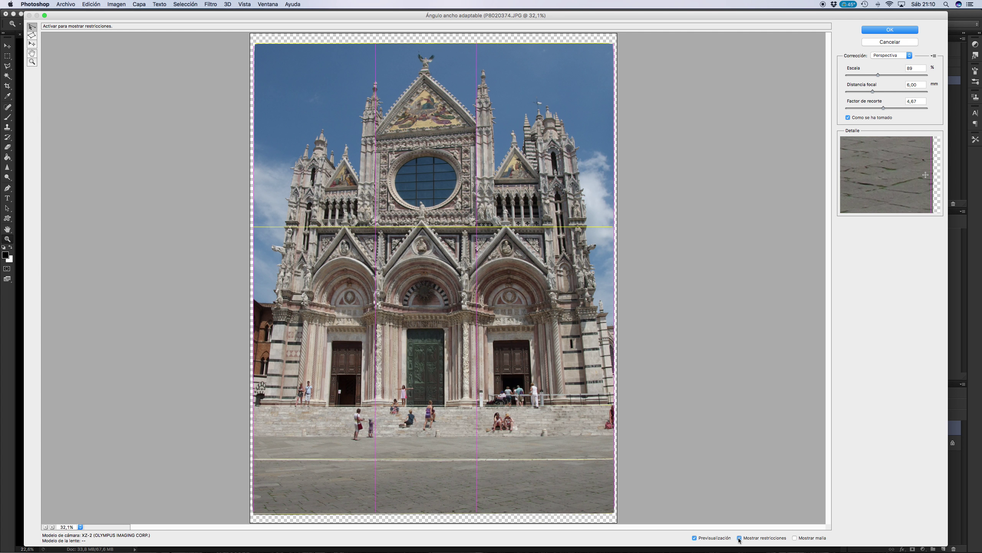
{"action": "left_click", "coordinate": [740, 538]}
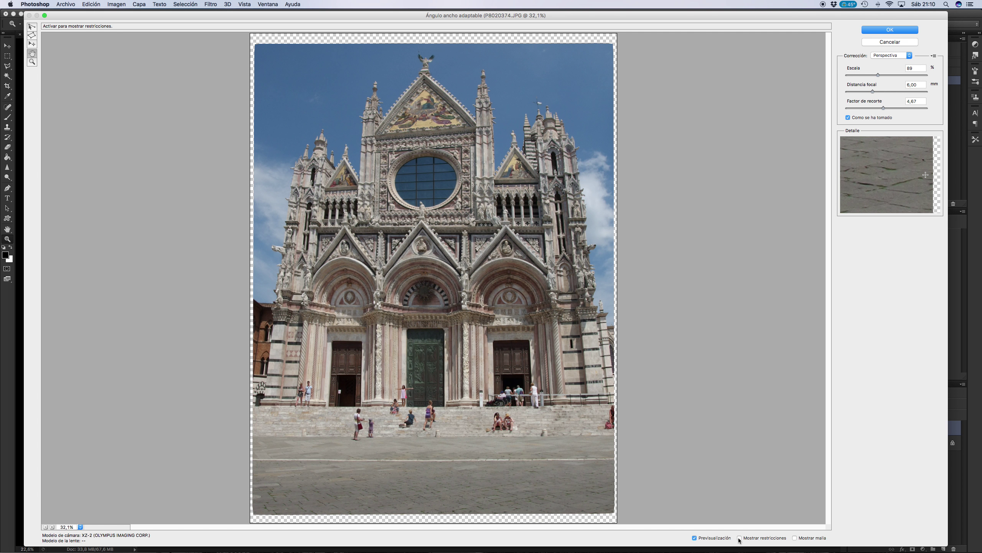
{"action": "left_click", "coordinate": [739, 538]}
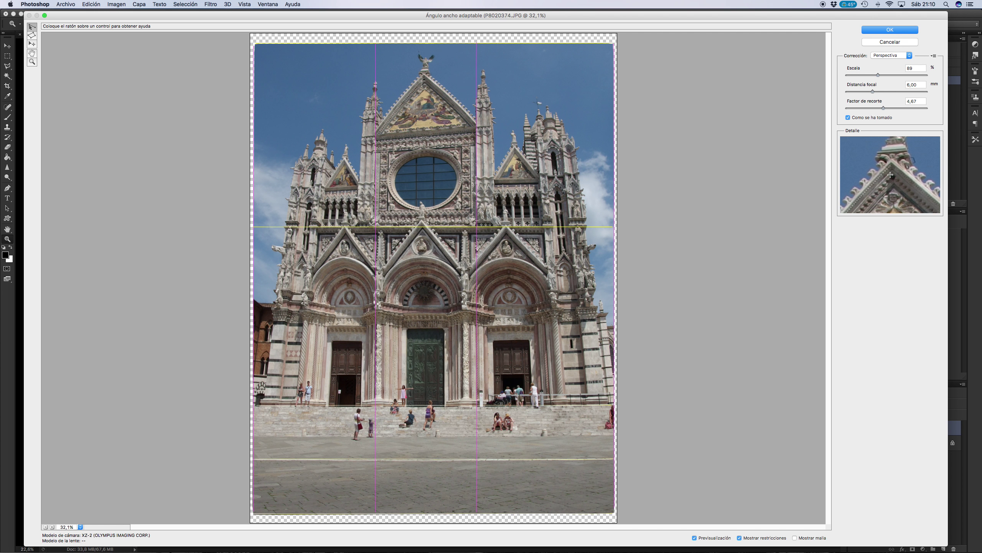
Draw gable-edge lines to the apex, then a constraint across the gable base above the rose window.
{"action": "left_click", "coordinate": [475, 123]}
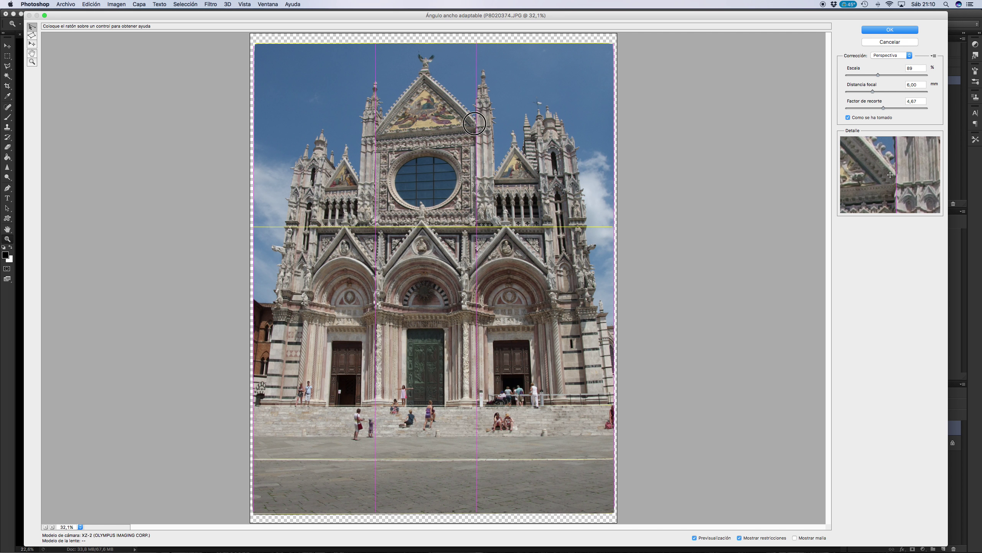
{"action": "left_click", "coordinate": [424, 74]}
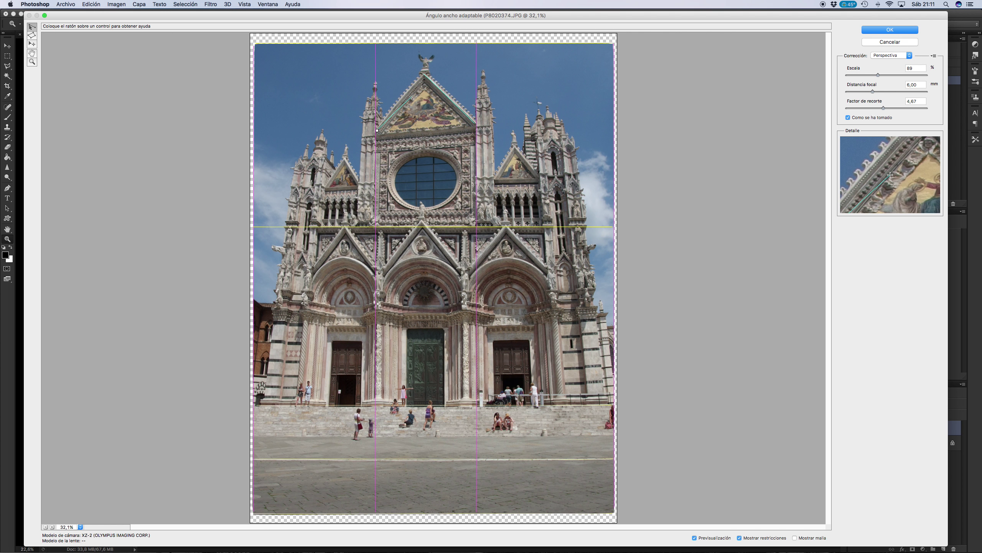
{"action": "left_click", "coordinate": [421, 77]}
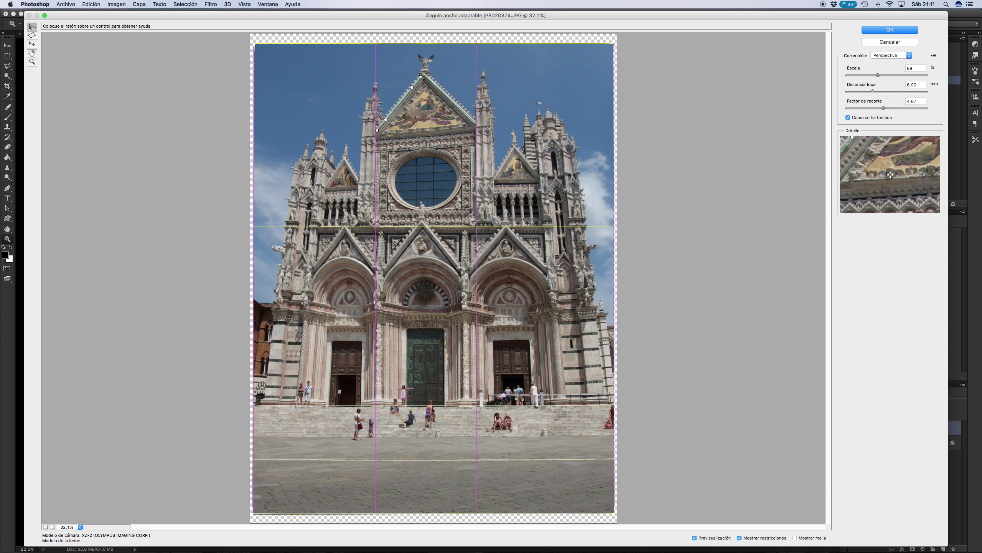
{"action": "left_click", "coordinate": [378, 132]}
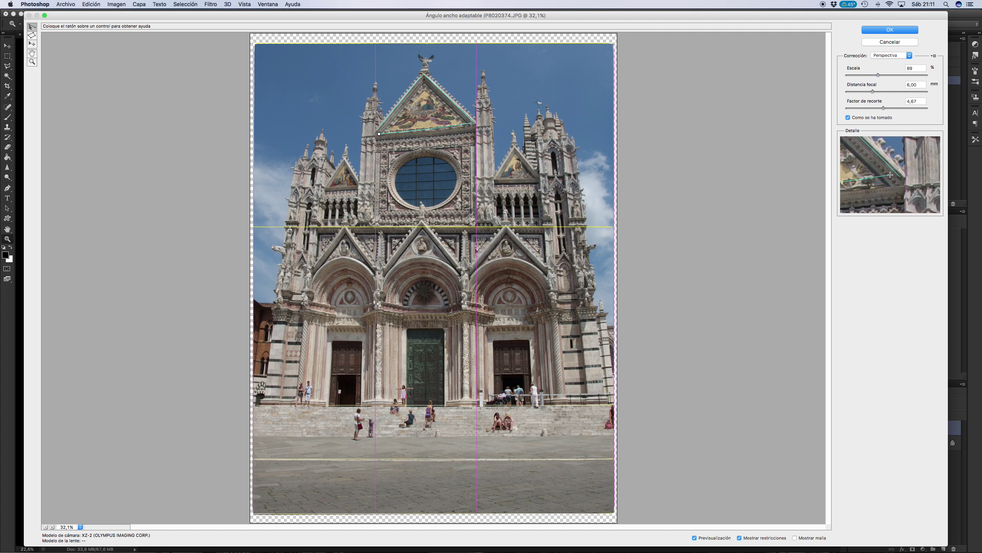
{"action": "left_click", "coordinate": [473, 125]}
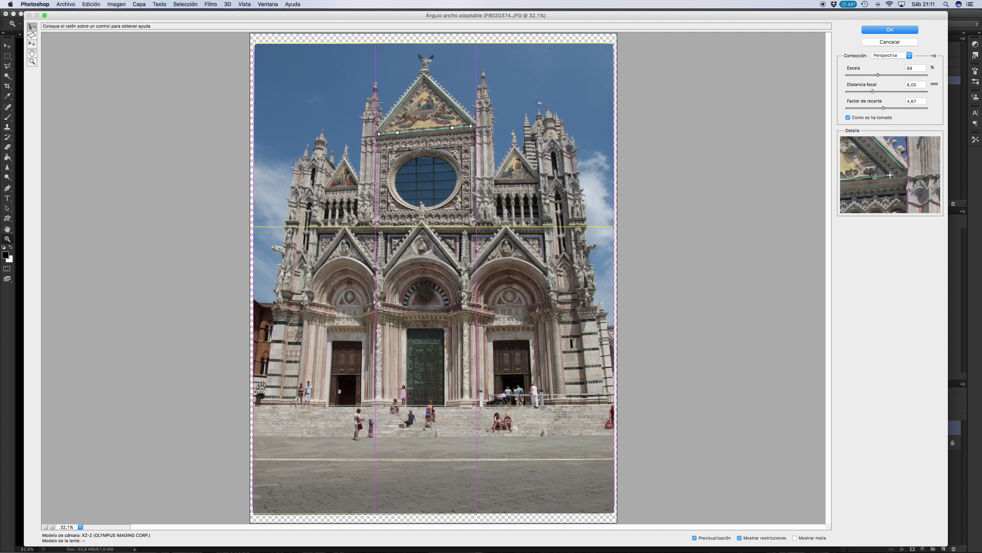
Set the gable-base line Horizontal and trace a constraint along the left facade edge.
{"action": "right_click", "coordinate": [443, 130]}
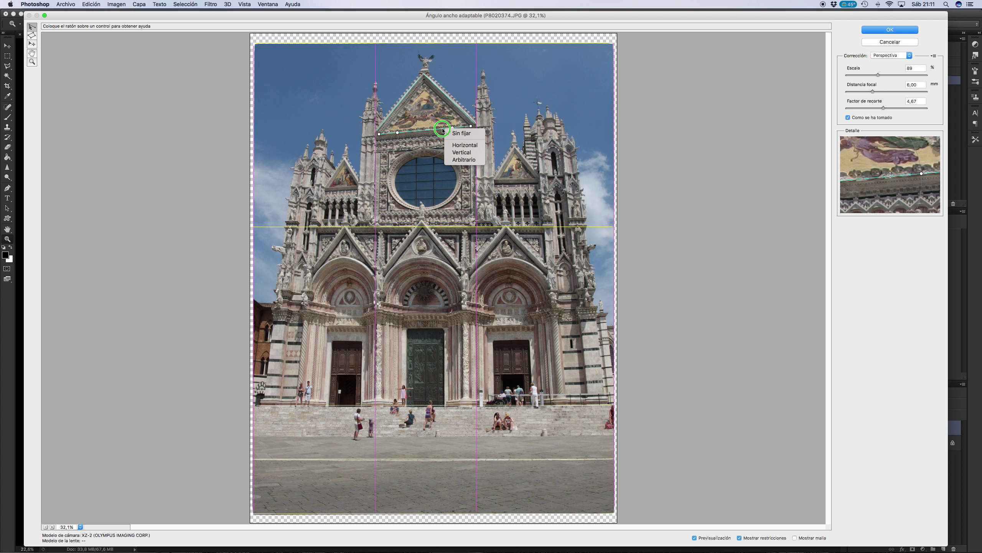
{"action": "left_click", "coordinate": [464, 145]}
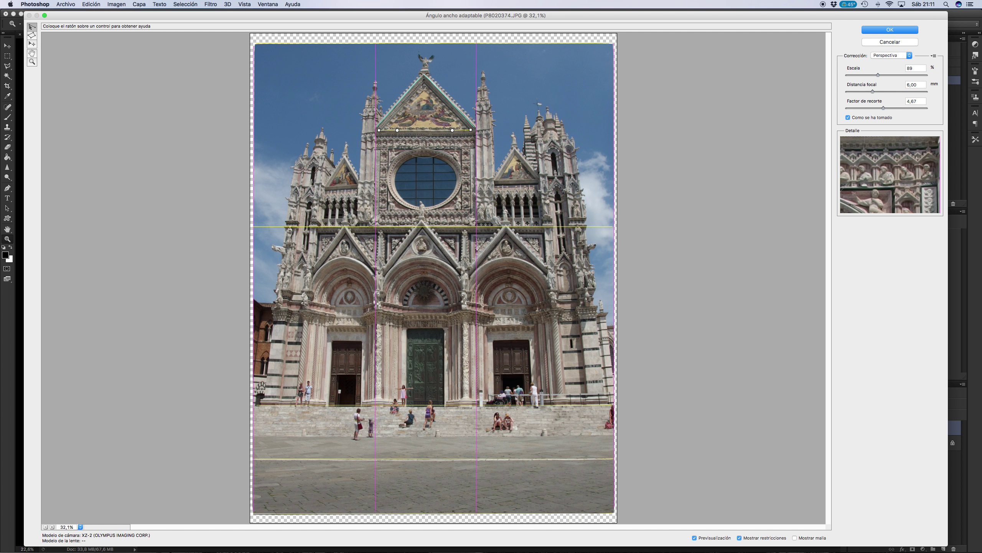
{"action": "left_click", "coordinate": [264, 398]}
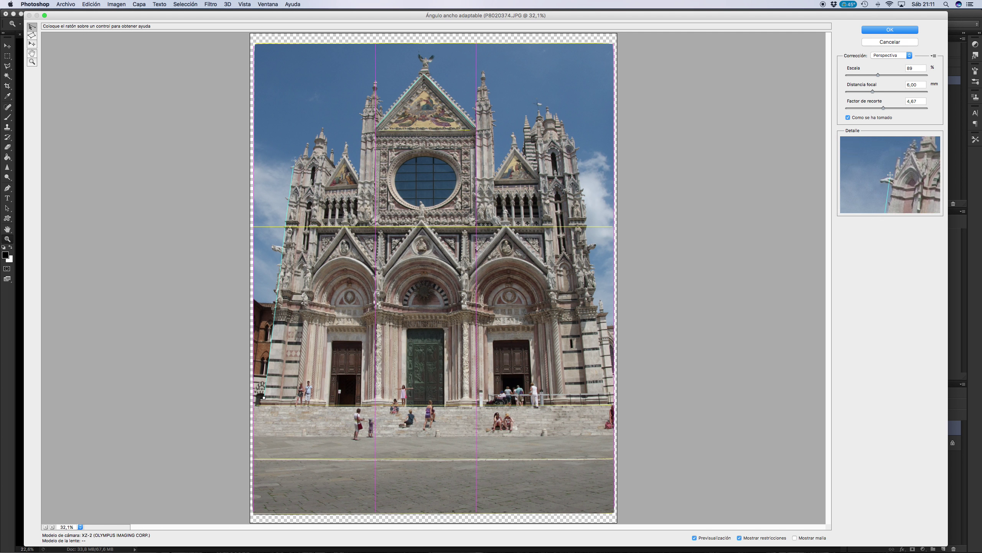
{"action": "left_click", "coordinate": [314, 46]}
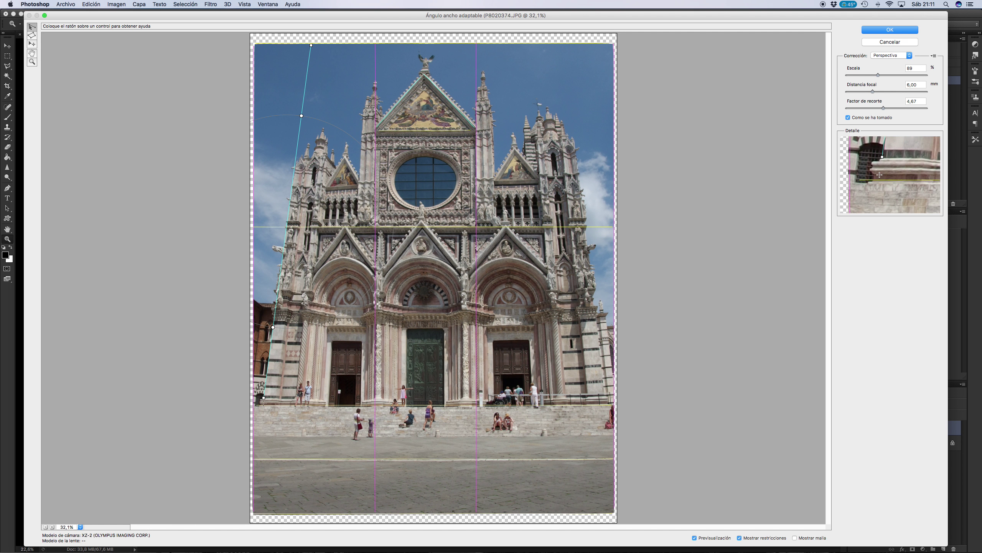
{"action": "mouse_move", "coordinate": [263, 399]}
{"action": "left_mouse_down"}
{"action": "mouse_move", "coordinate": [254, 464]}
{"action": "mouse_move", "coordinate": [264, 400]}
{"action": "left_mouse_up"}
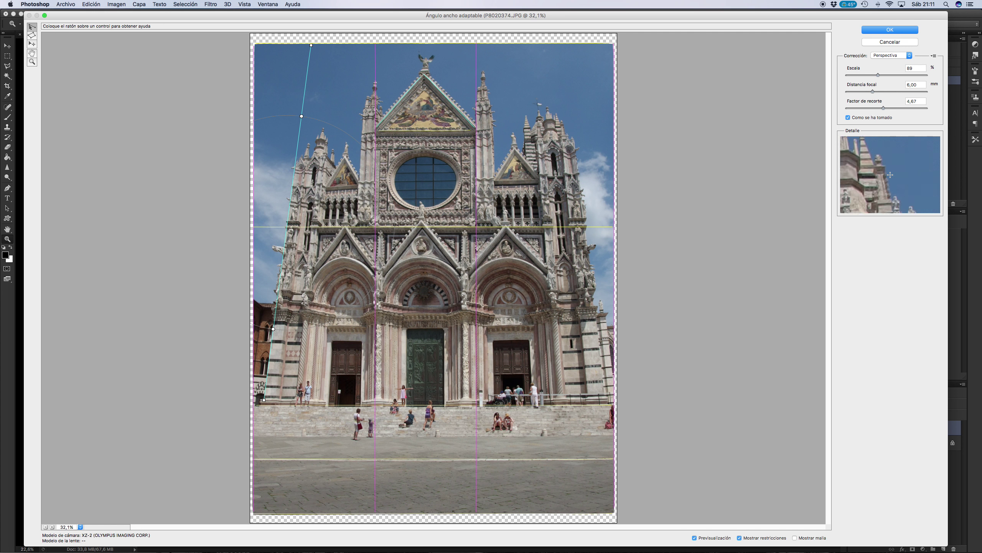
Trace a constraint down the right tower to the steps, extending it to the top edge.
{"action": "left_click", "coordinate": [573, 143]}
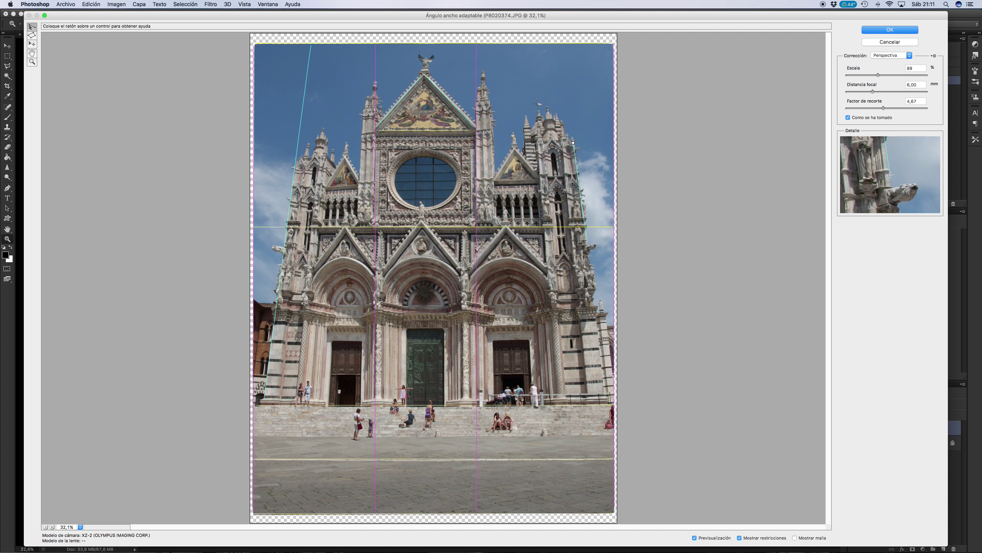
{"action": "left_click", "coordinate": [605, 402]}
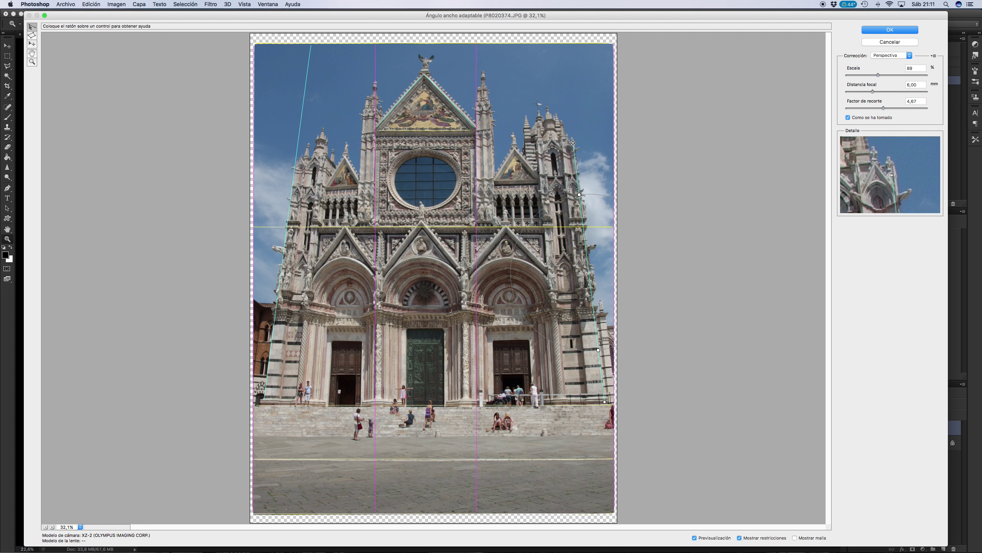
{"action": "left_click_drag", "start_coordinate": [573, 143], "coordinate": [560, 44]}
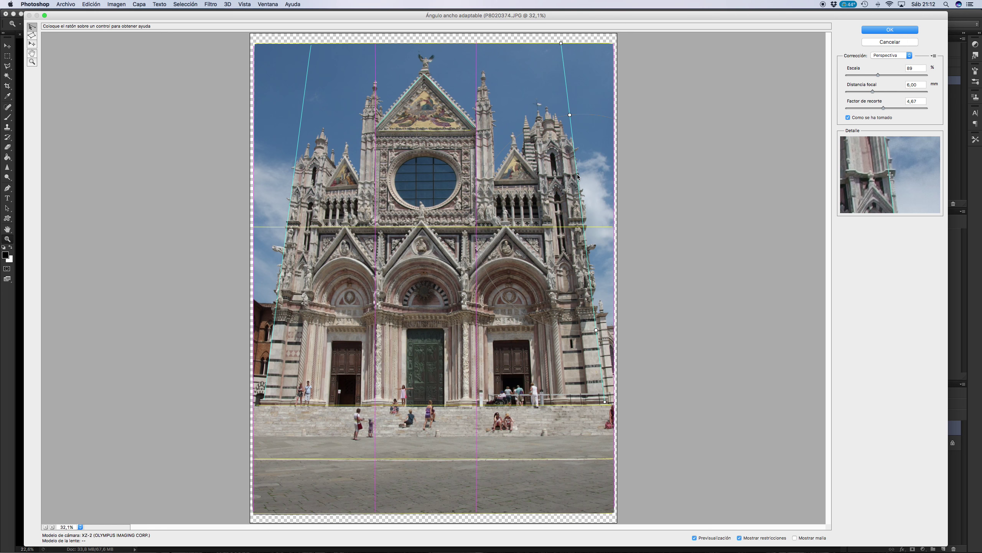
Set the right-tower constraint Vertical and drag its bottom end down to the lower pavement line.
{"action": "right_click", "coordinate": [578, 176]}
{"action": "left_click", "coordinate": [597, 199]}
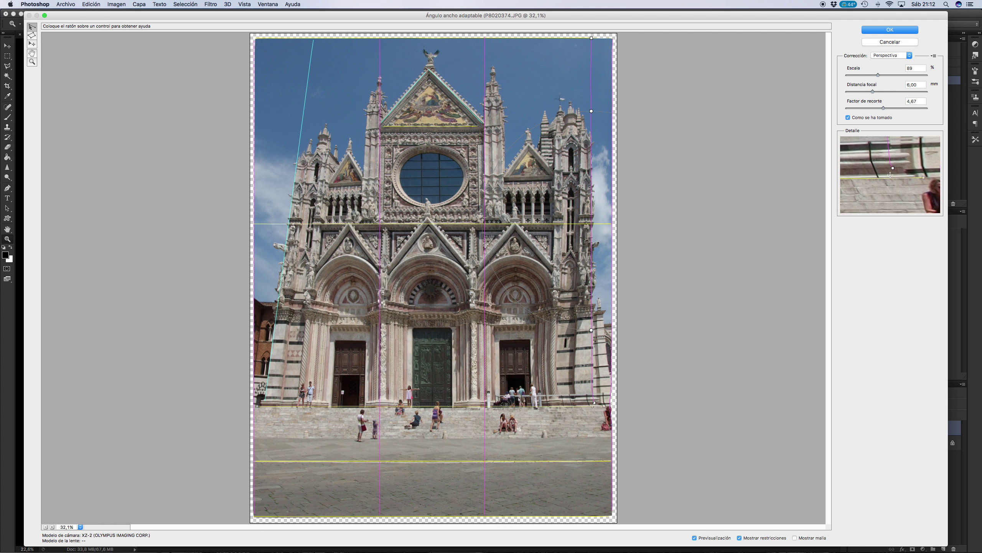
{"action": "left_click_drag", "start_coordinate": [594, 404], "coordinate": [613, 508]}
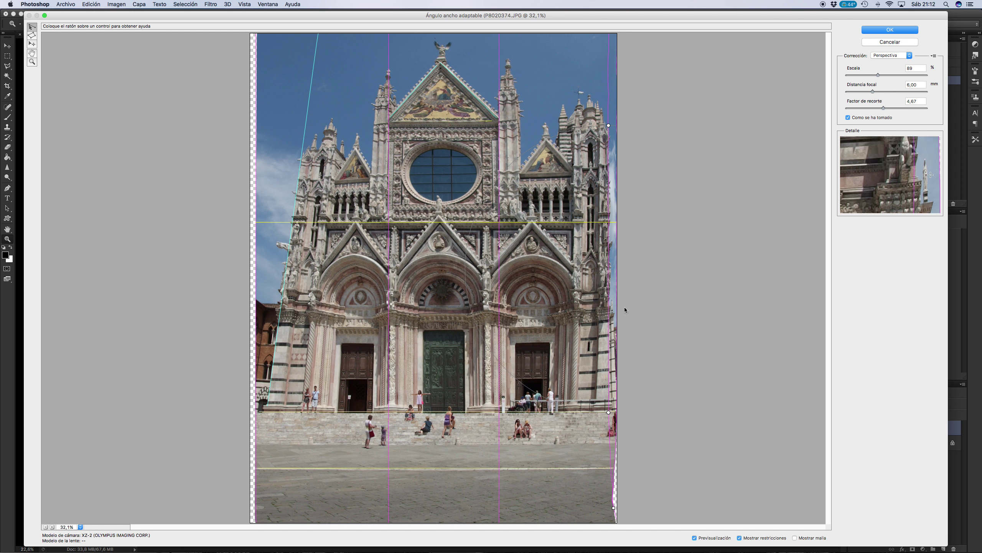
Draw a constraint along the right tower from the spire to the photo's bottom edge.
{"action": "left_click", "coordinate": [576, 408]}
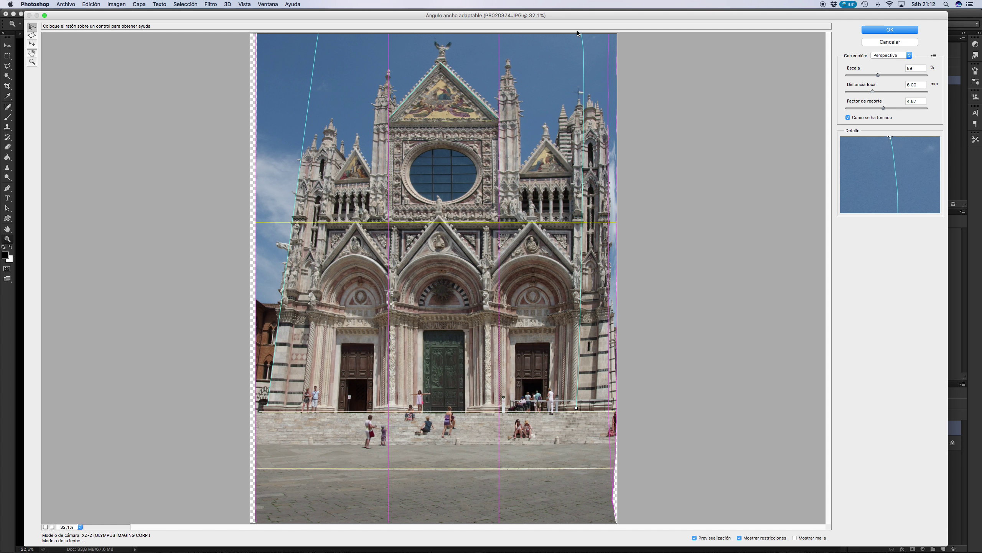
{"action": "left_click_drag", "start_coordinate": [571, 34], "coordinate": [576, 89]}
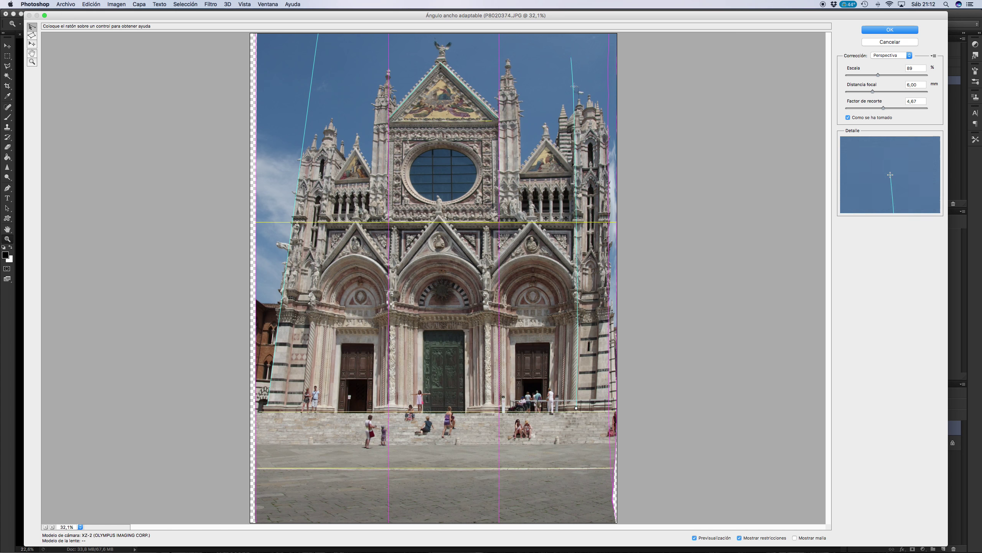
{"action": "left_click", "coordinate": [580, 35]}
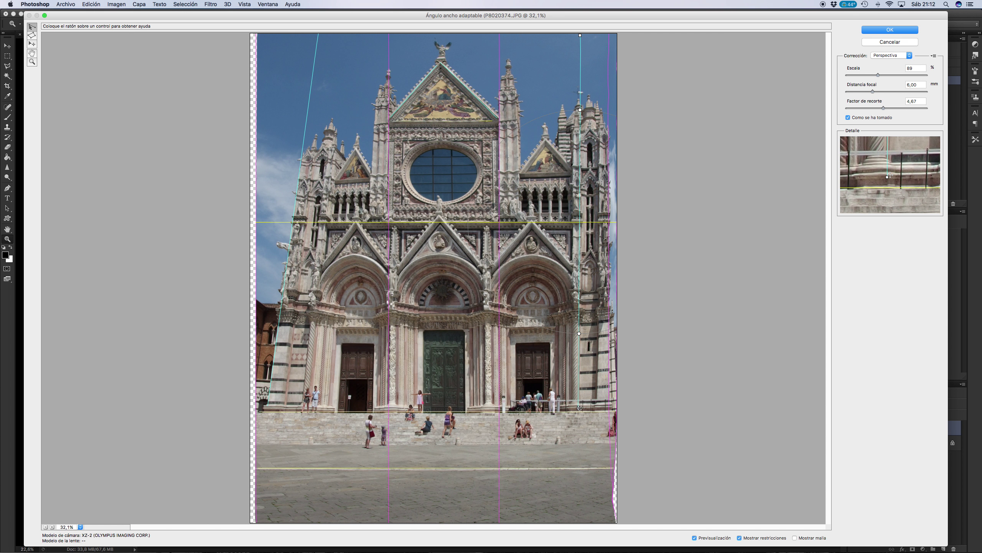
{"action": "left_click_drag", "start_coordinate": [579, 407], "coordinate": [582, 523]}
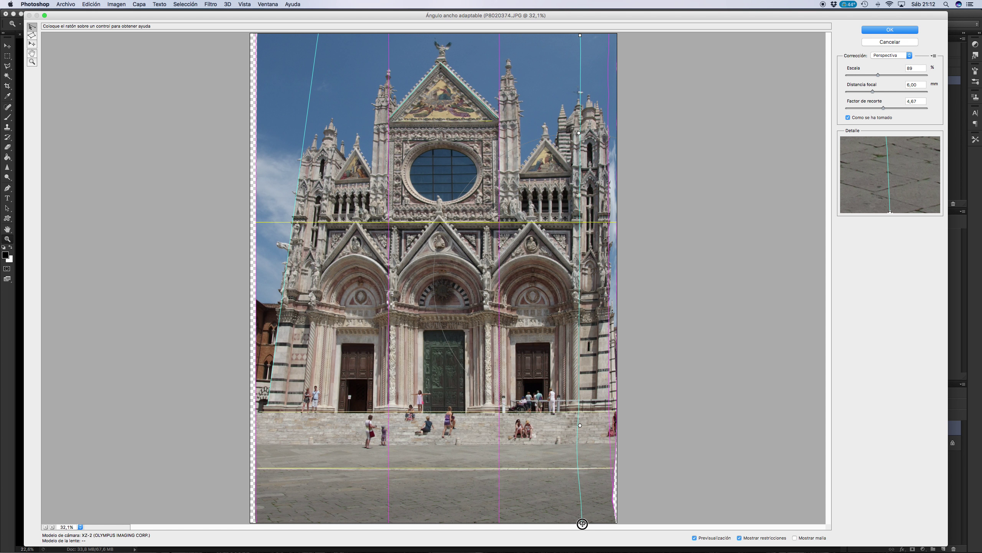
{"action": "right_click", "coordinate": [581, 320]}
{"action": "left_click", "coordinate": [592, 342]}
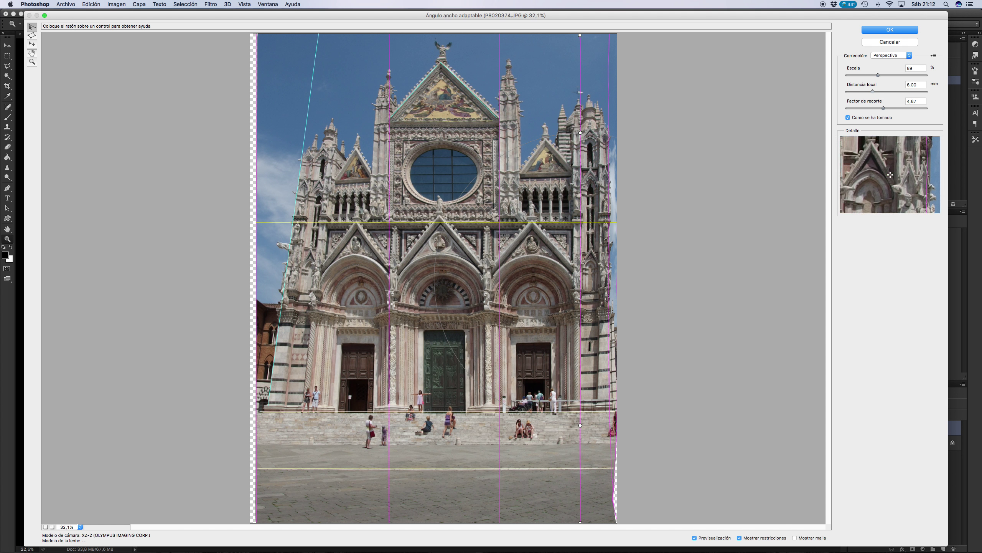
Toggle Preview to compare with the original, then bring up the left constraint's options.
{"action": "left_click", "coordinate": [695, 538]}
{"action": "left_click", "coordinate": [694, 538]}
{"action": "left_click", "coordinate": [695, 538]}
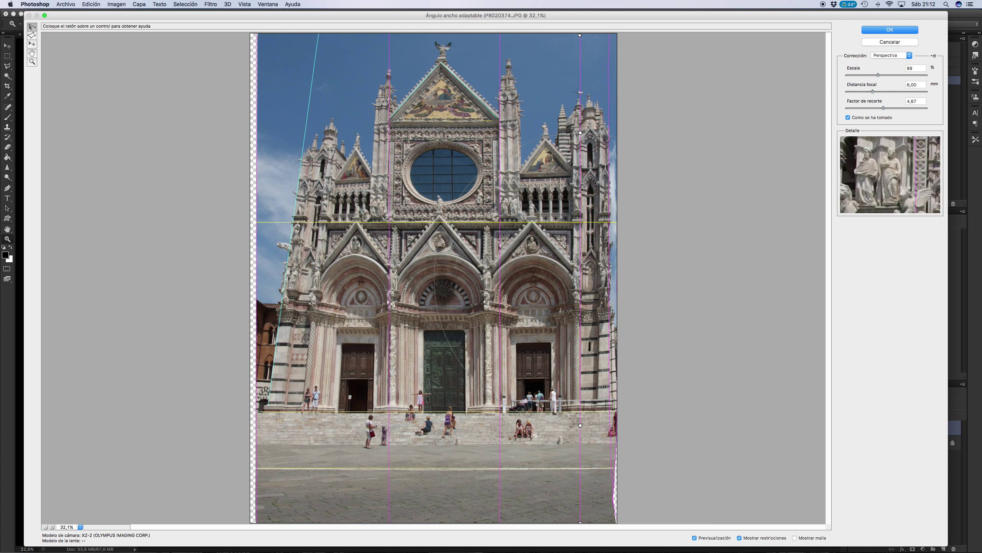
{"action": "right_click", "coordinate": [308, 112]}
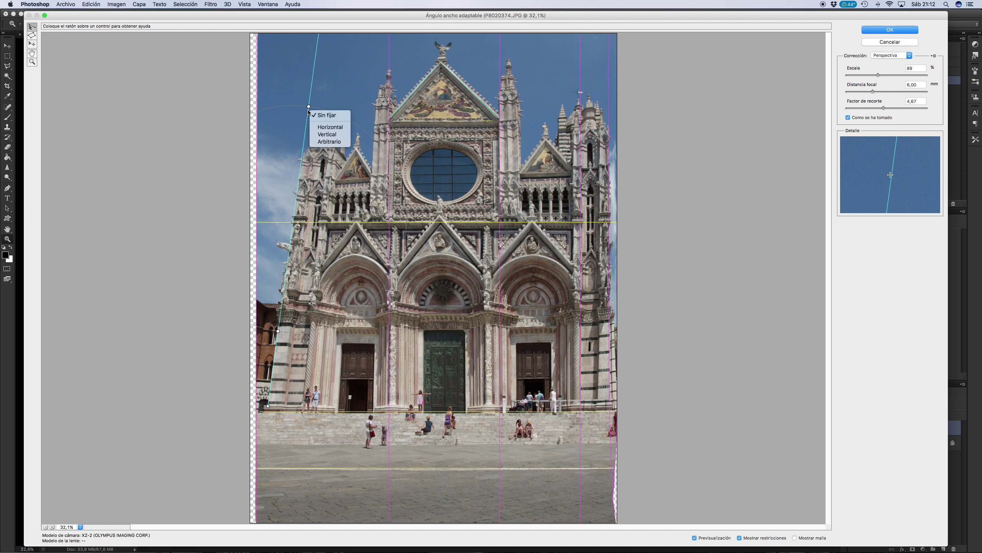
Choose Vertical for the slanted left cyan constraint line.
{"action": "left_click", "coordinate": [323, 134]}
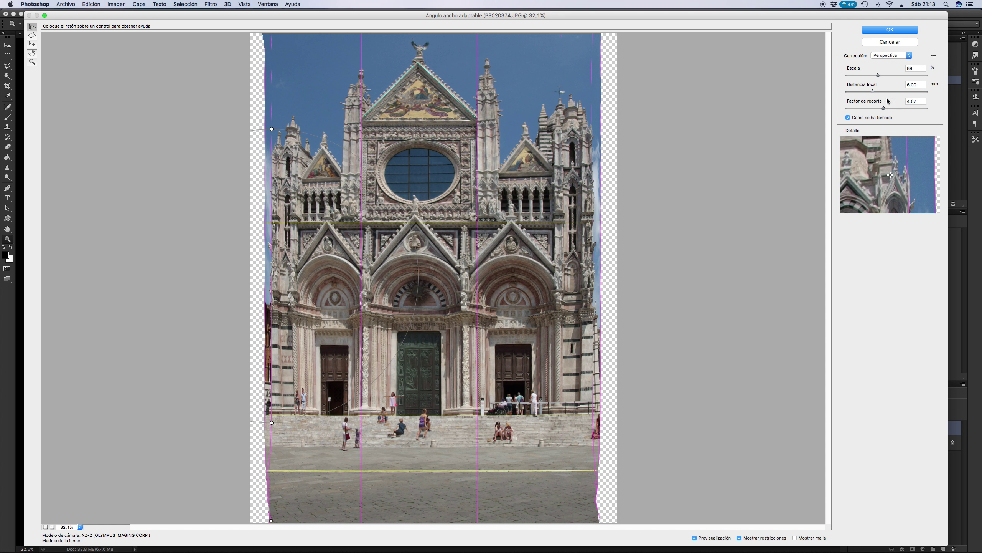
Set the Escala slider to about 83% and apply Adaptive Wide Angle.
{"action": "left_click_drag", "start_coordinate": [879, 76], "coordinate": [875, 75]}
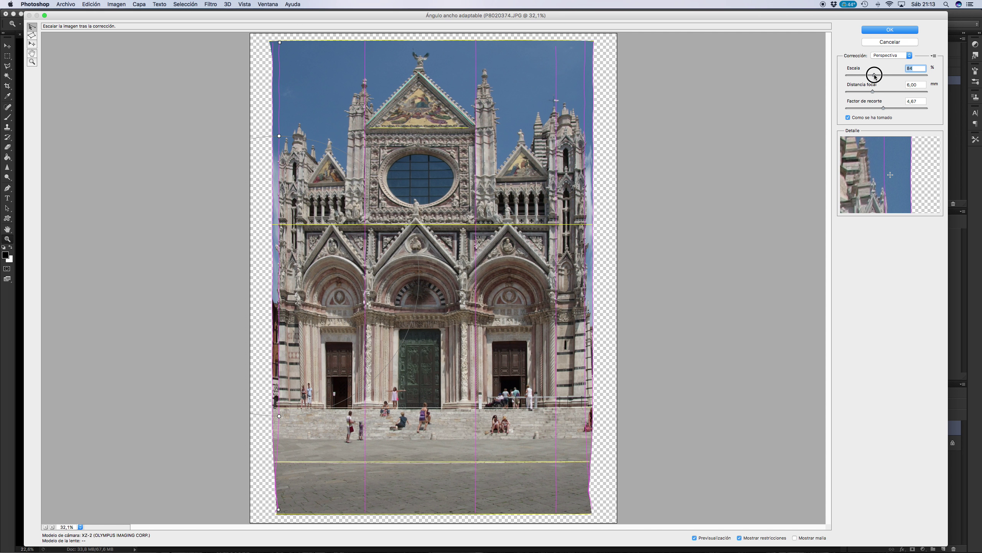
{"action": "left_click_drag", "start_coordinate": [875, 77], "coordinate": [877, 76]}
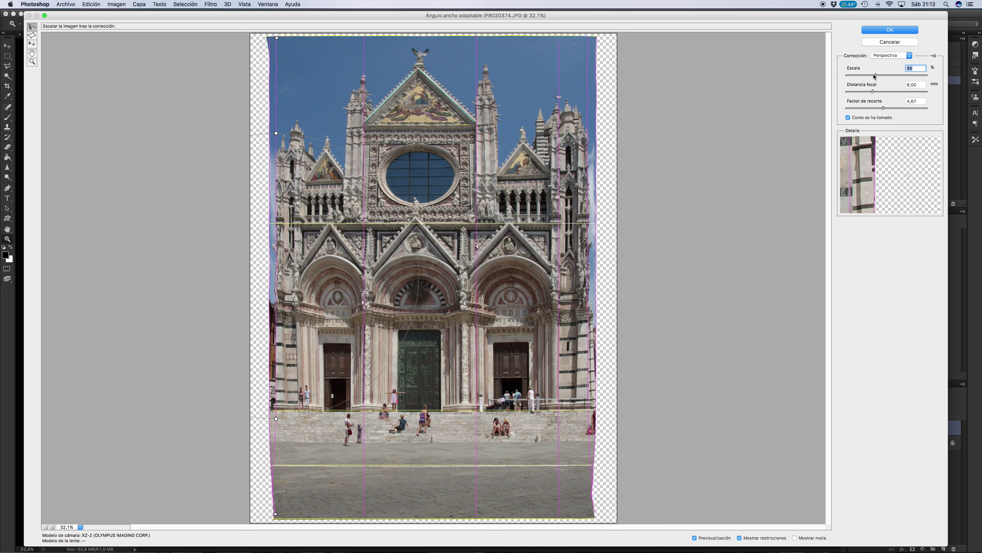
{"action": "left_click_drag", "start_coordinate": [876, 75], "coordinate": [873, 76]}
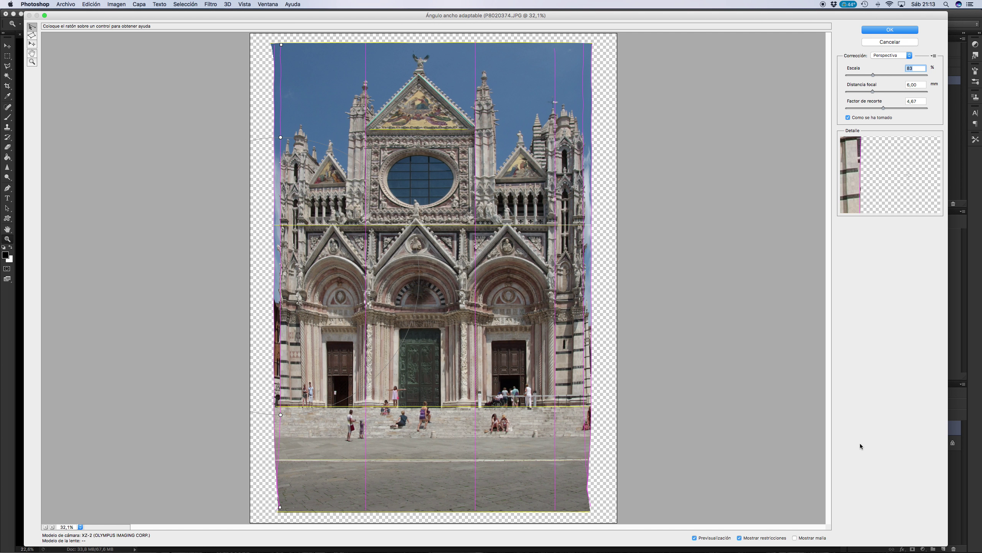
{"action": "key", "text": "Return"}
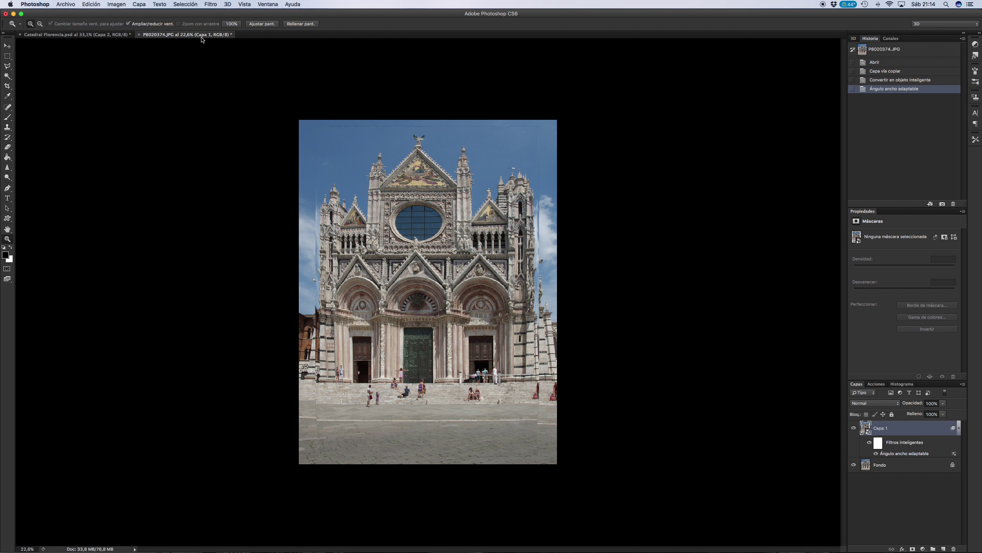
{"action": "left_click", "coordinate": [97, 36]}
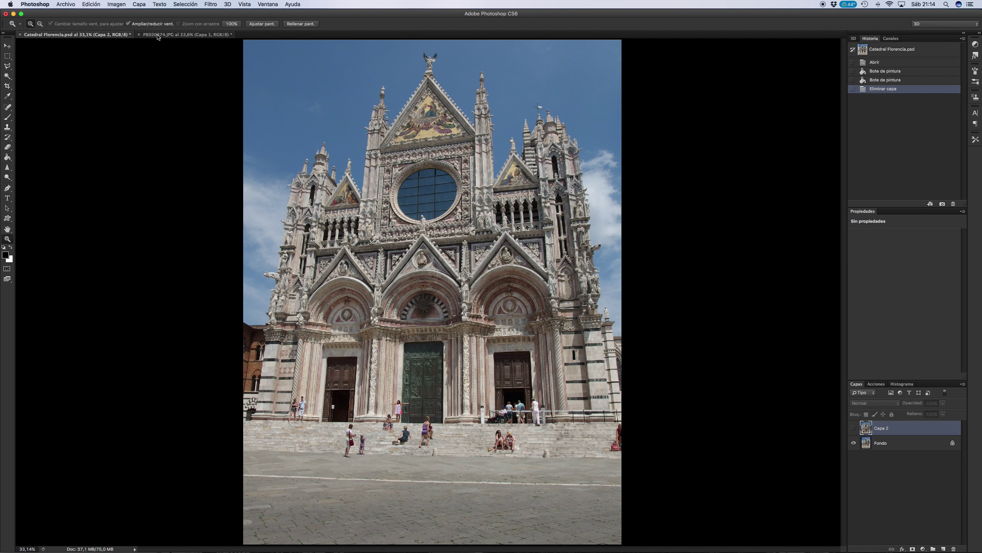
{"action": "left_click", "coordinate": [179, 34]}
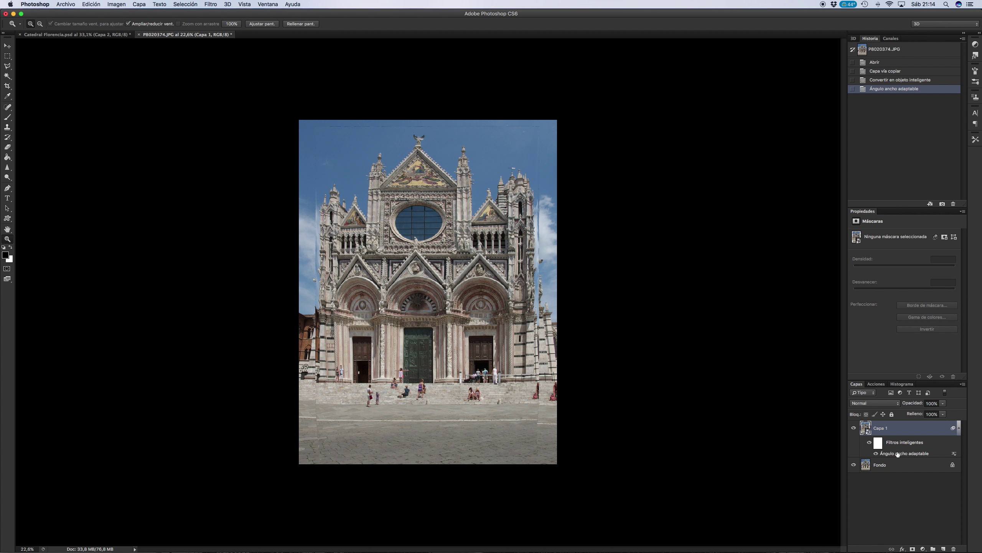
{"action": "left_click", "coordinate": [880, 467]}
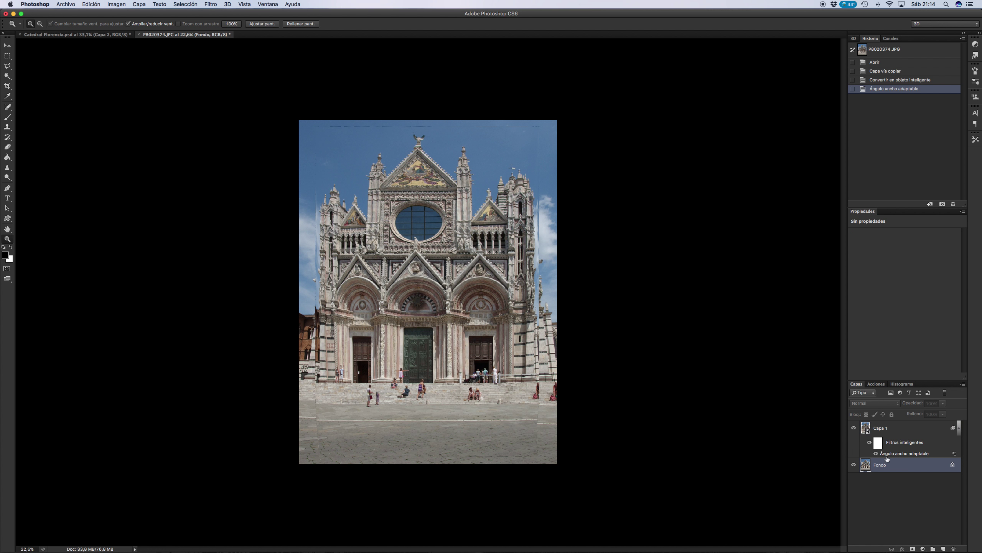
{"action": "left_click", "coordinate": [893, 431]}
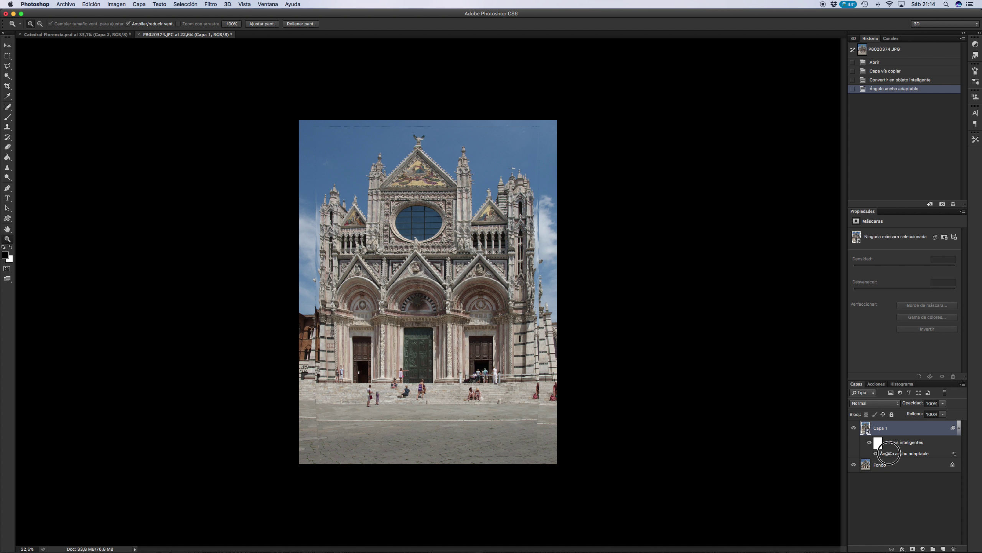
{"action": "left_click", "coordinate": [869, 442]}
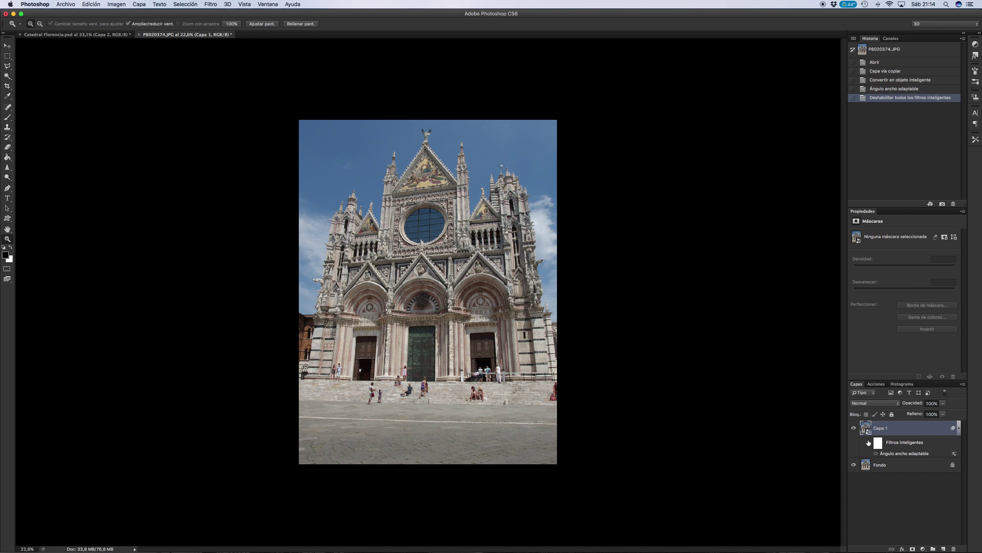
{"action": "double_click", "coordinate": [896, 453]}
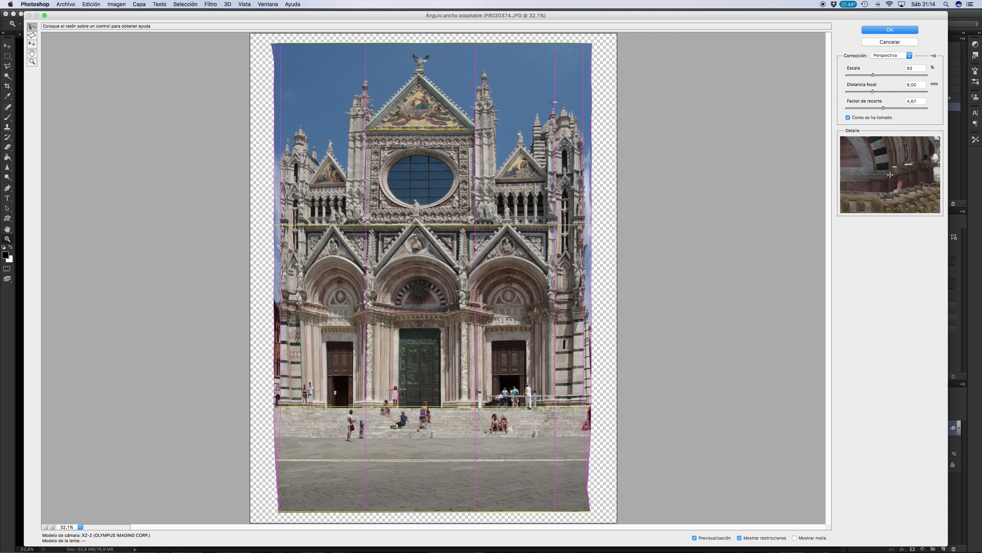
Confirm the reopened Ángulo ancho adaptable dialog with OK, keeping scale at 83%.
{"action": "left_click", "coordinate": [893, 30]}
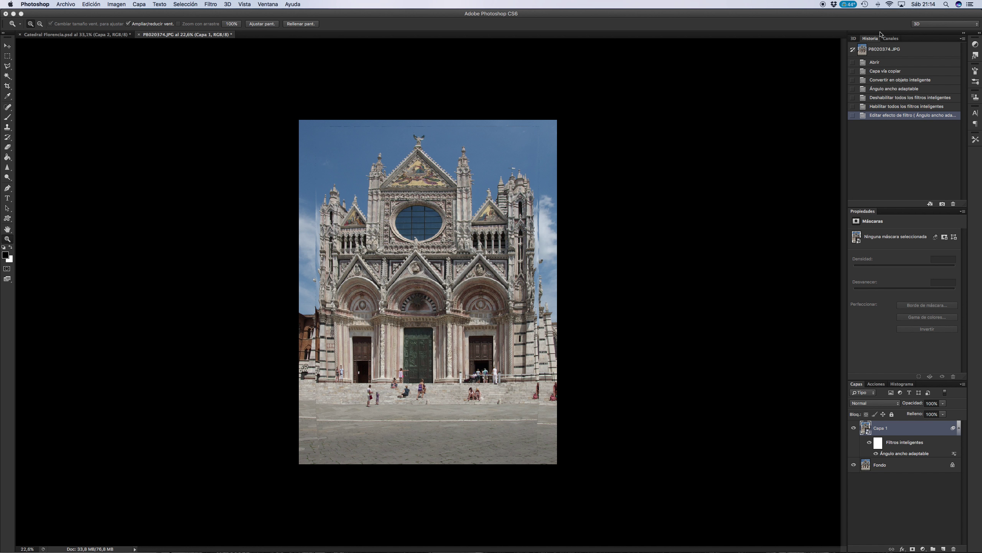
Hide the Fondo layer and rasterize Capa 1 with Rasterizar capa.
{"action": "left_click", "coordinate": [853, 464]}
{"action": "right_click", "coordinate": [888, 430]}
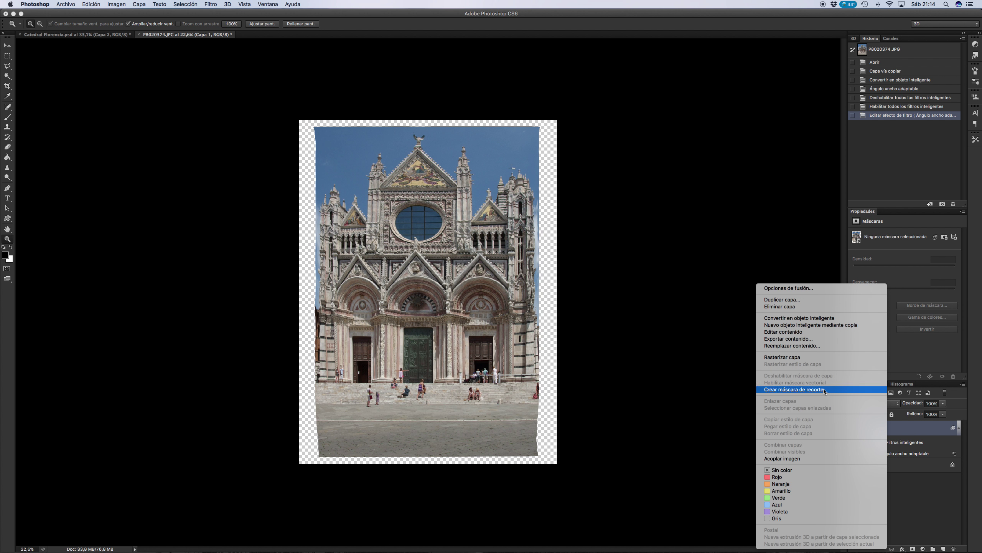
{"action": "left_click", "coordinate": [801, 358]}
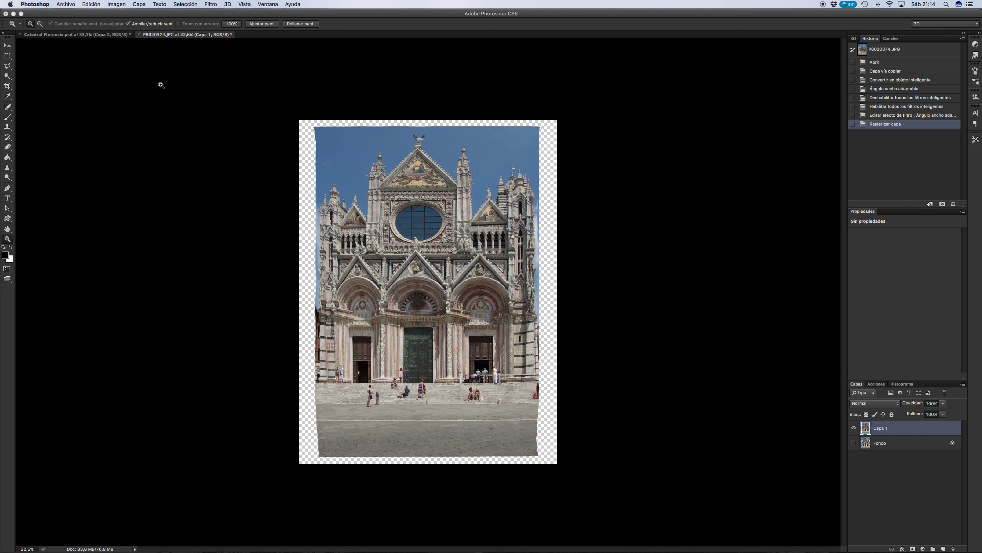
Select the photo by Magic Wand-picking the transparent border and inverting the selection.
{"action": "left_click", "coordinate": [6, 76]}
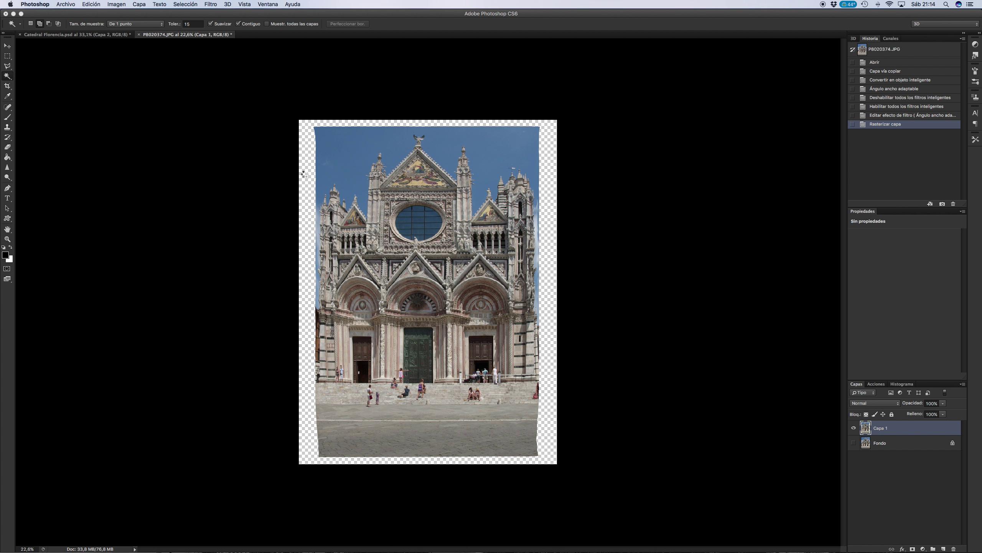
{"action": "left_click", "coordinate": [304, 174]}
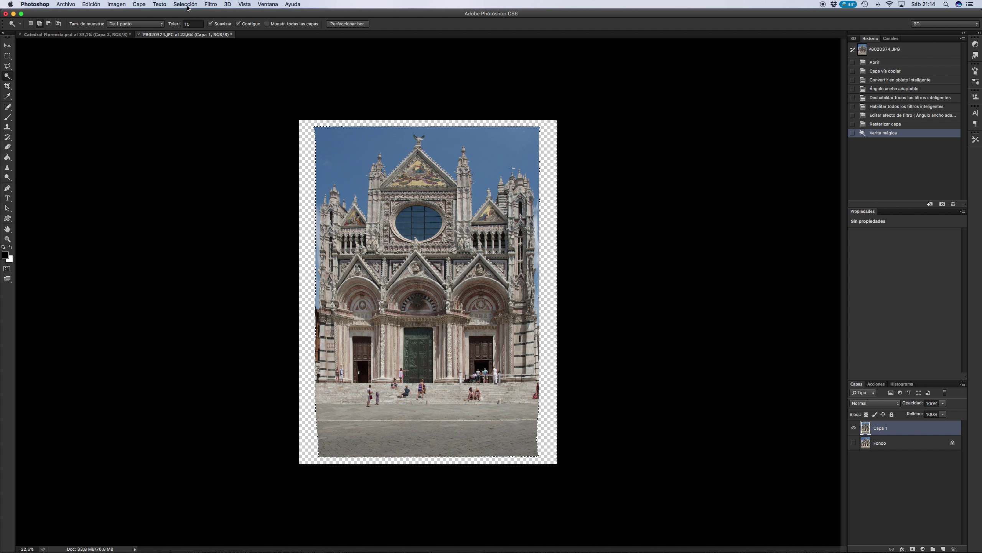
{"action": "left_click", "coordinate": [187, 5]}
{"action": "left_click", "coordinate": [193, 39]}
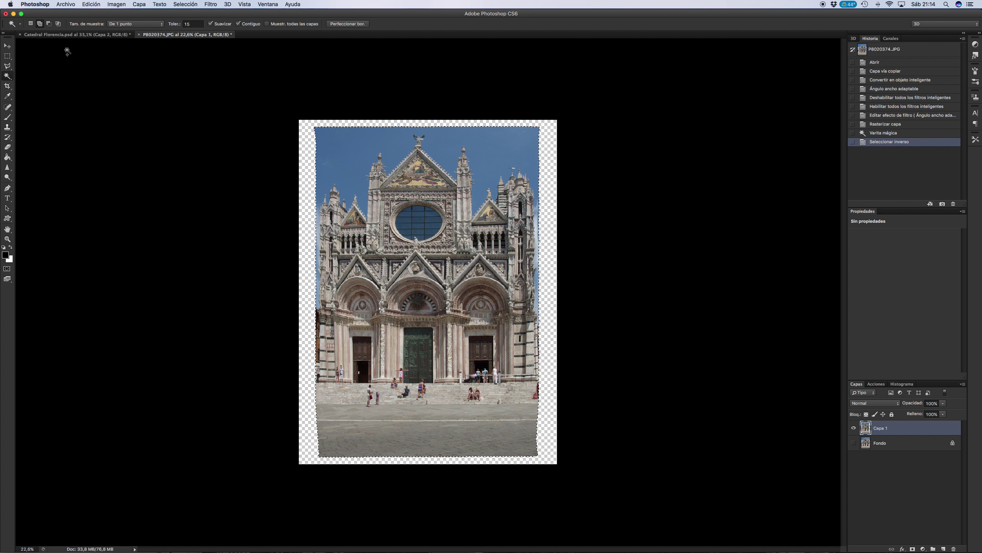
Switch to the Move tool with transform controls shown around the selected photo.
{"action": "key", "text": "v"}
{"action": "left_click", "coordinate": [94, 24]}
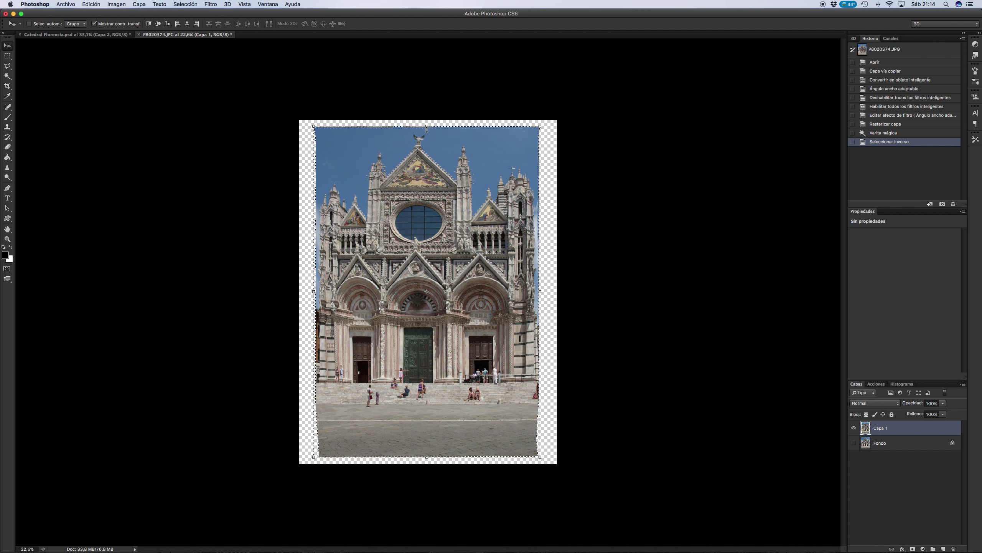
{"action": "left_click", "coordinate": [429, 130]}
Stretch the photo vertically to about 114% height so it reaches the canvas bottom.
{"action": "left_click_drag", "start_coordinate": [429, 129], "coordinate": [429, 120]}
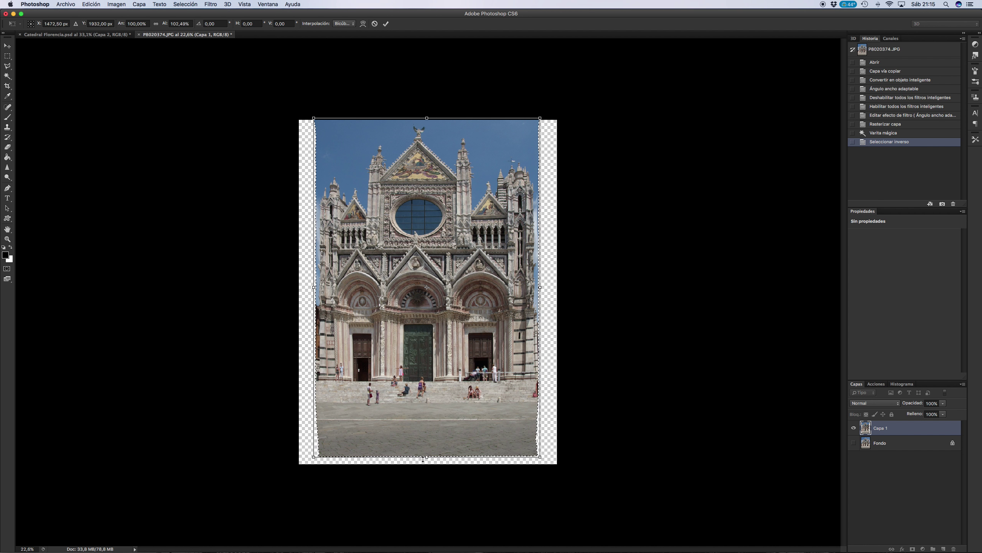
{"action": "left_click_drag", "start_coordinate": [423, 458], "coordinate": [427, 481]}
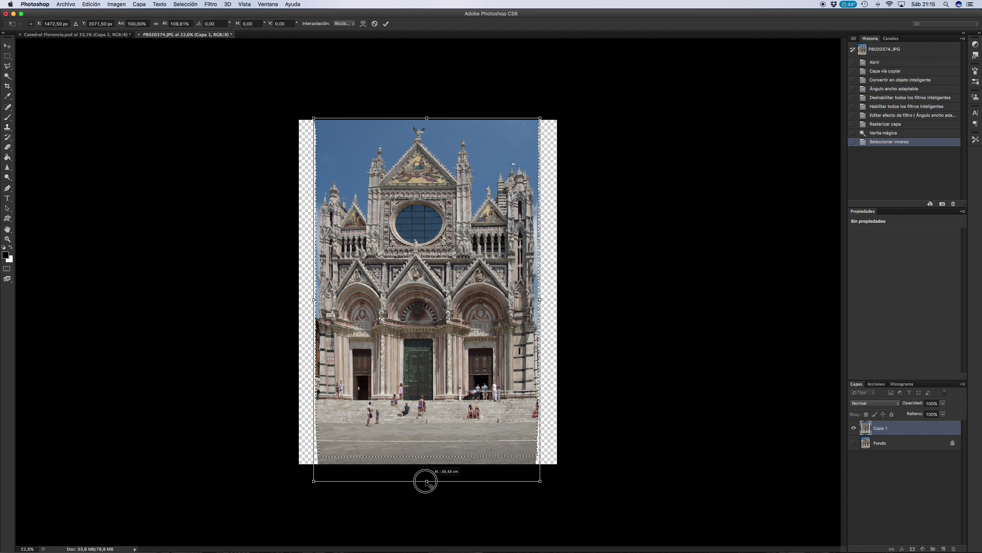
{"action": "left_click_drag", "start_coordinate": [427, 481], "coordinate": [427, 481]}
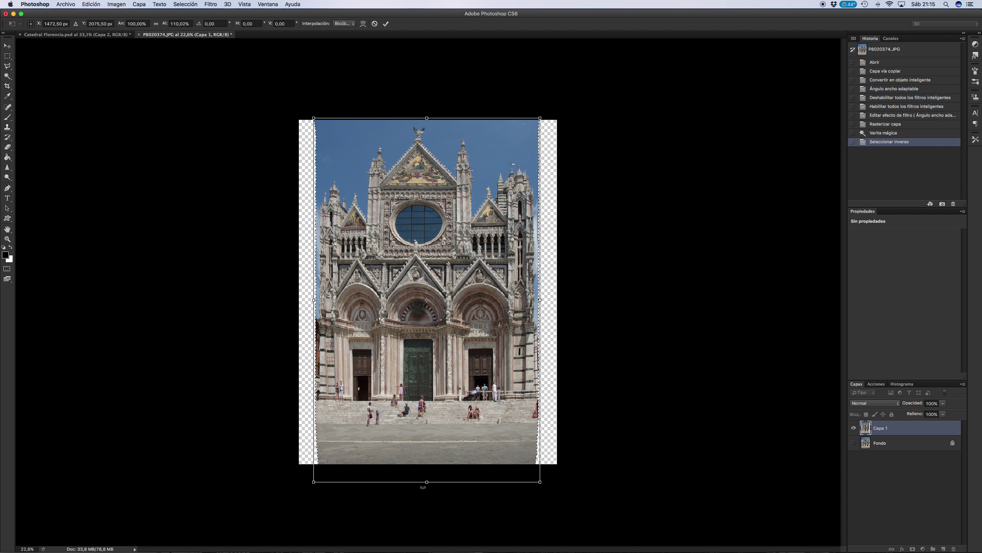
{"action": "left_click_drag", "start_coordinate": [427, 482], "coordinate": [427, 502]}
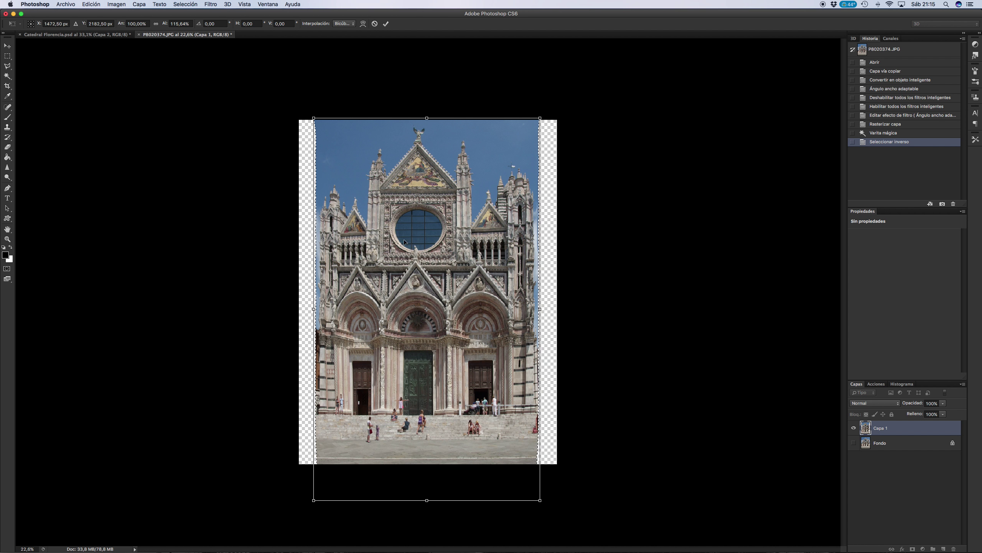
{"action": "left_click_drag", "start_coordinate": [427, 499], "coordinate": [428, 495]}
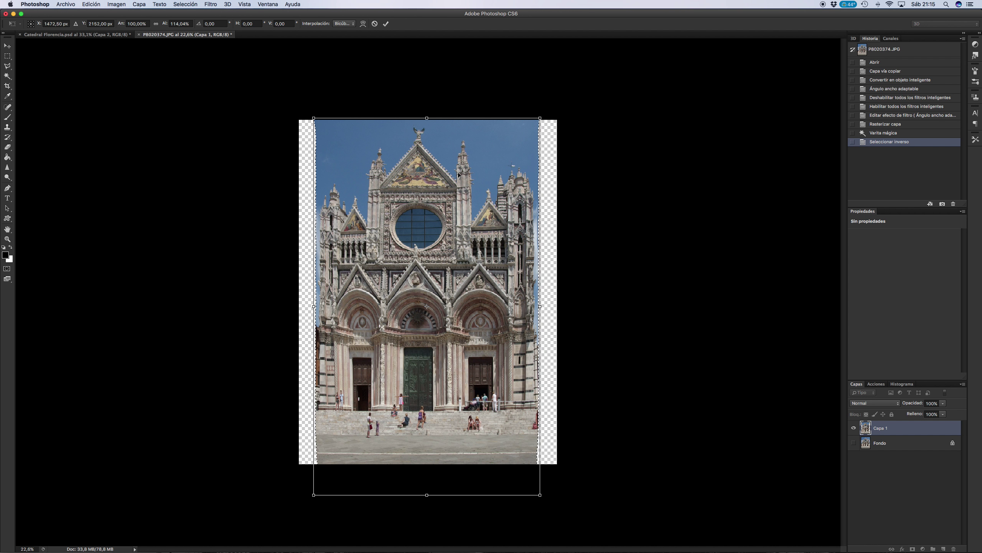
{"action": "left_click_drag", "start_coordinate": [427, 494], "coordinate": [426, 496]}
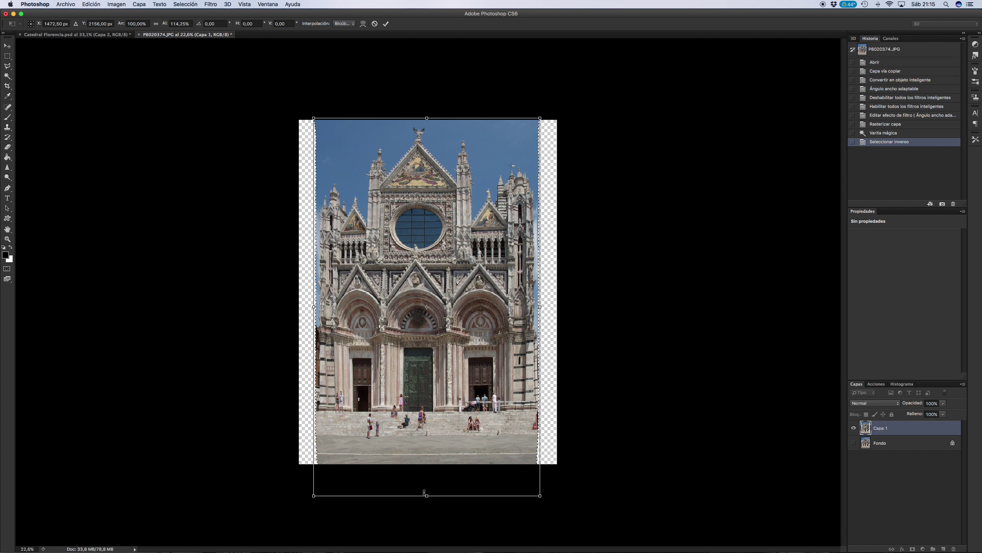
Apply the vertical stretch, deselect, and hide the transform controls.
{"action": "left_click", "coordinate": [6, 46]}
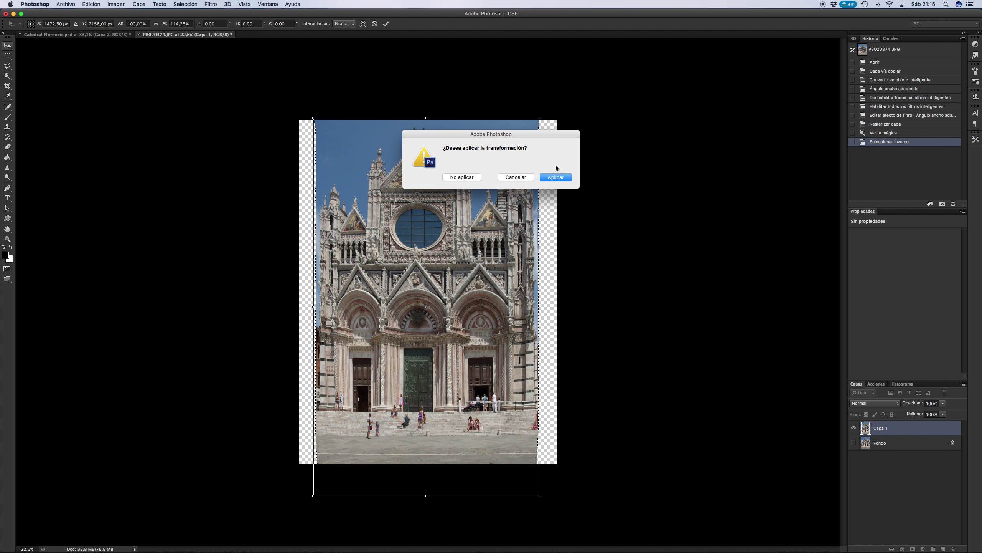
{"action": "left_click", "coordinate": [563, 177]}
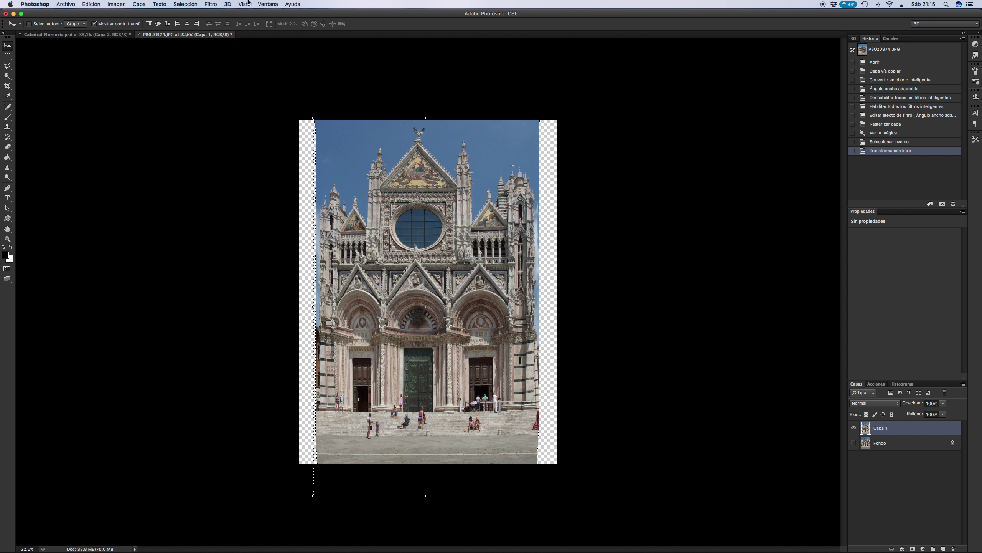
{"action": "left_click", "coordinate": [186, 4]}
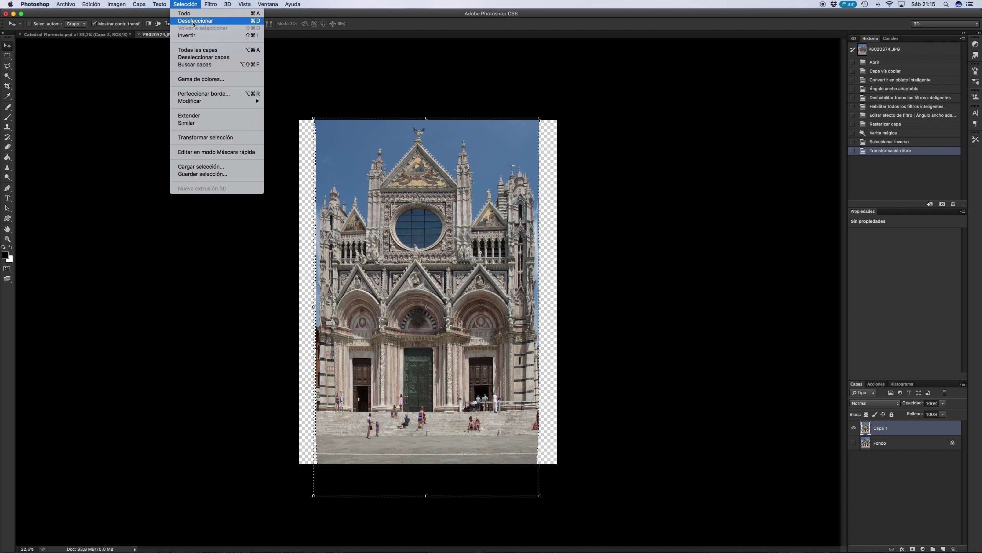
{"action": "left_click", "coordinate": [193, 21]}
{"action": "left_click", "coordinate": [94, 25]}
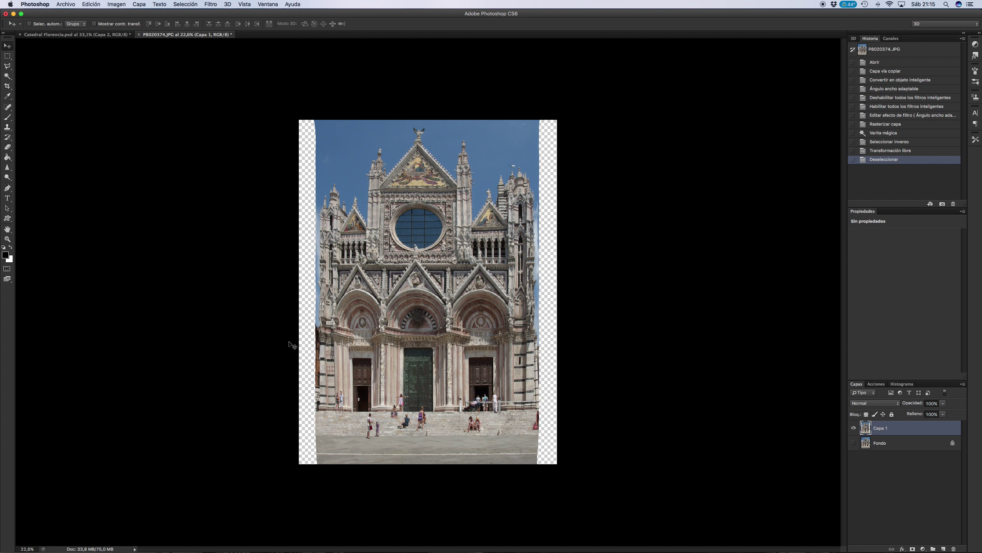
Zoom in and marquee-select the right part of the photo from top to bottom.
{"action": "scroll", "coordinate": [292, 344], "scroll_direction": "up", "scroll_amount": 2}
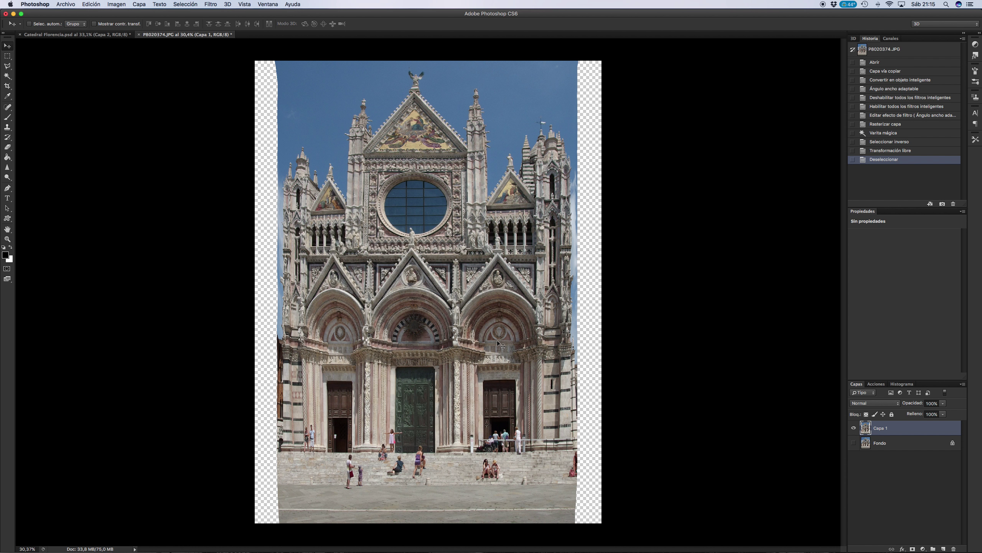
{"action": "left_click", "coordinate": [8, 57]}
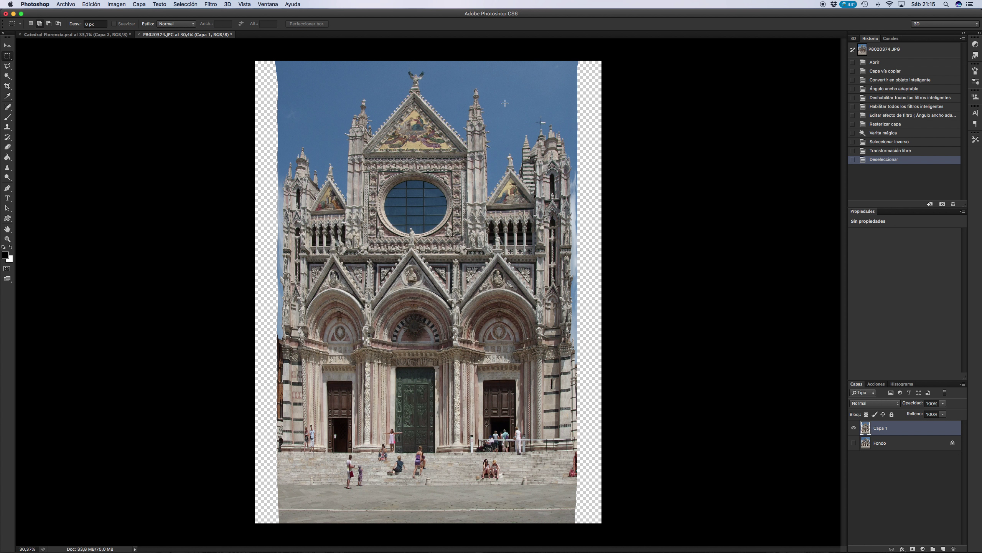
{"action": "left_click", "coordinate": [500, 61]}
{"action": "left_click_drag", "start_coordinate": [489, 59], "coordinate": [611, 541]}
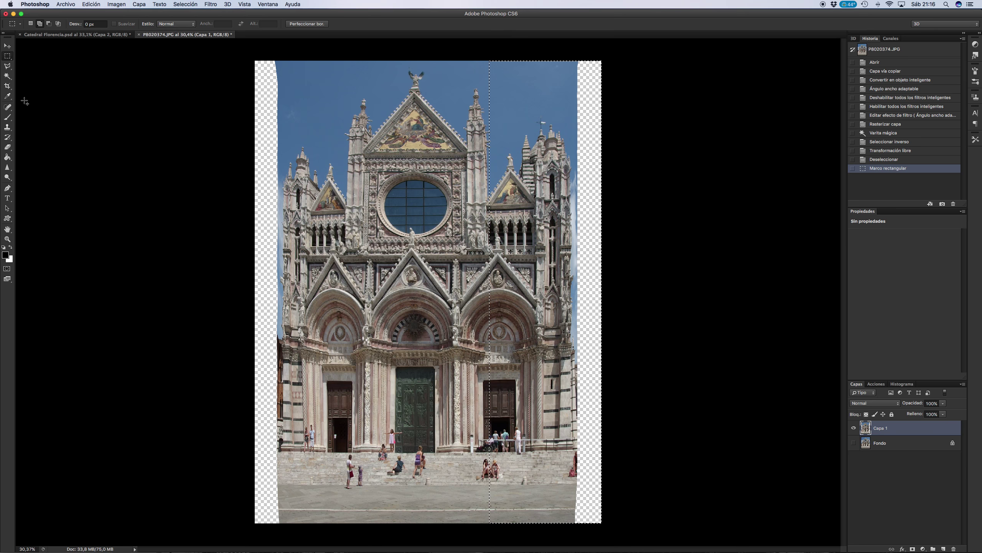
Stretch the right strip horizontally to about 129% over the transparent edge, apply, and deselect.
{"action": "left_click", "coordinate": [7, 47]}
{"action": "left_click", "coordinate": [94, 24]}
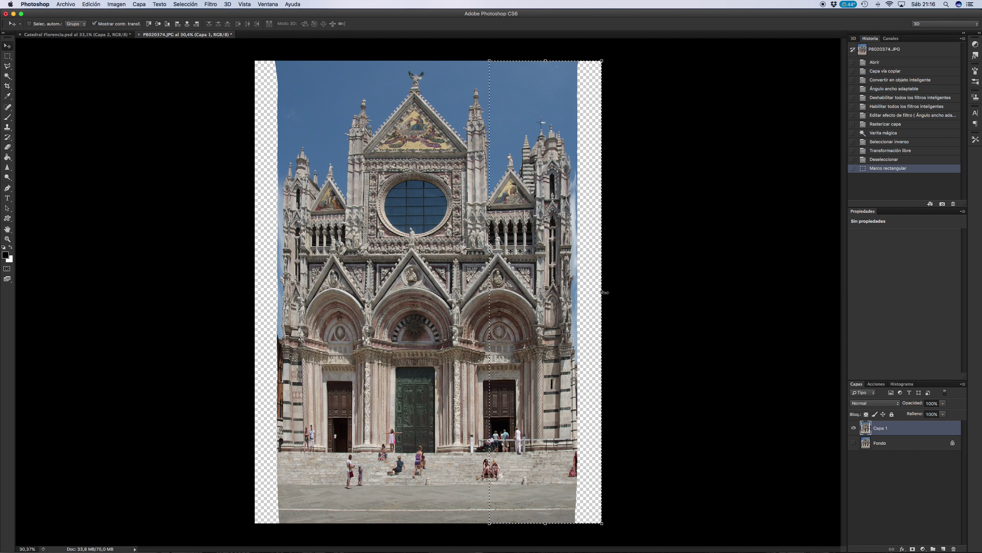
{"action": "left_click_drag", "start_coordinate": [604, 292], "coordinate": [634, 294]}
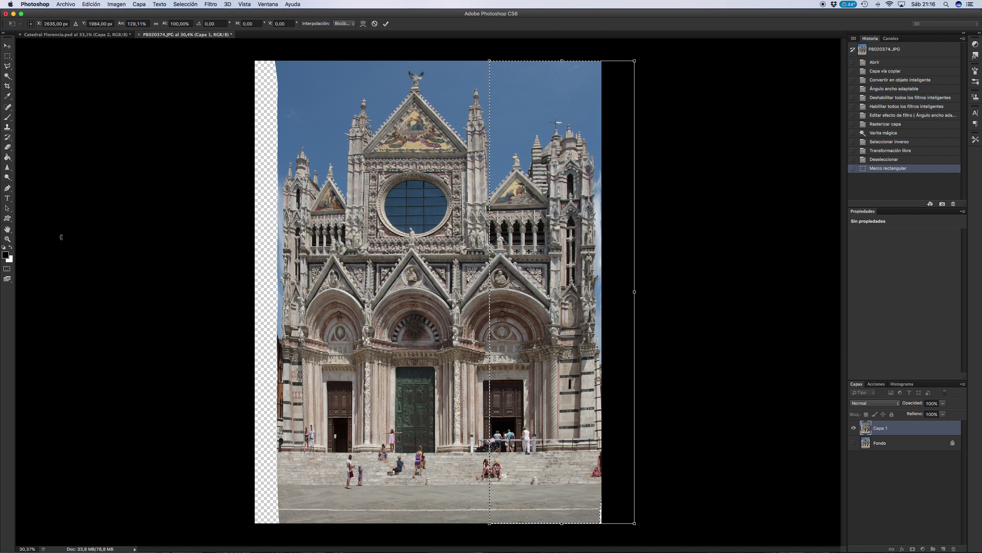
{"action": "left_click", "coordinate": [184, 7]}
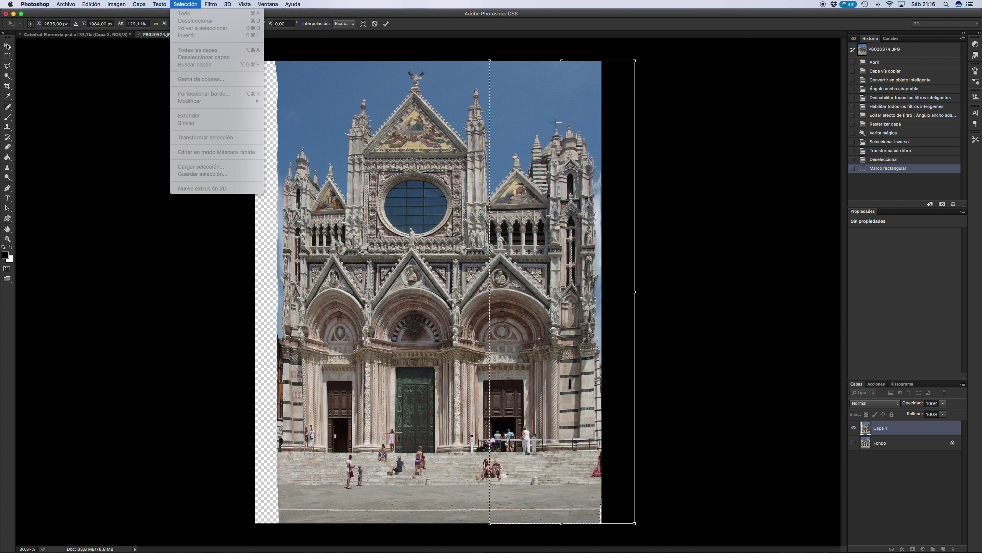
{"action": "left_click", "coordinate": [186, 4]}
{"action": "key", "text": "m"}
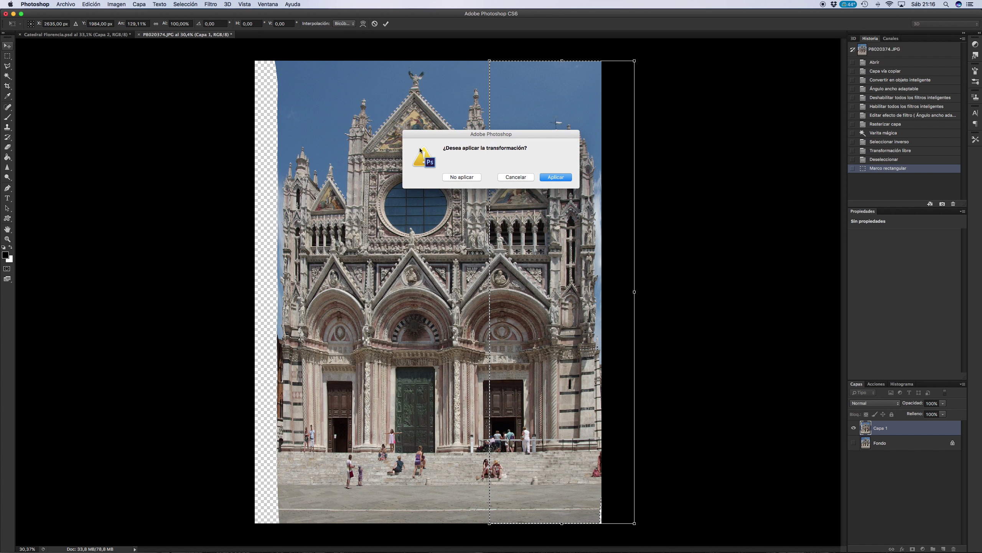
{"action": "key", "text": "Return"}
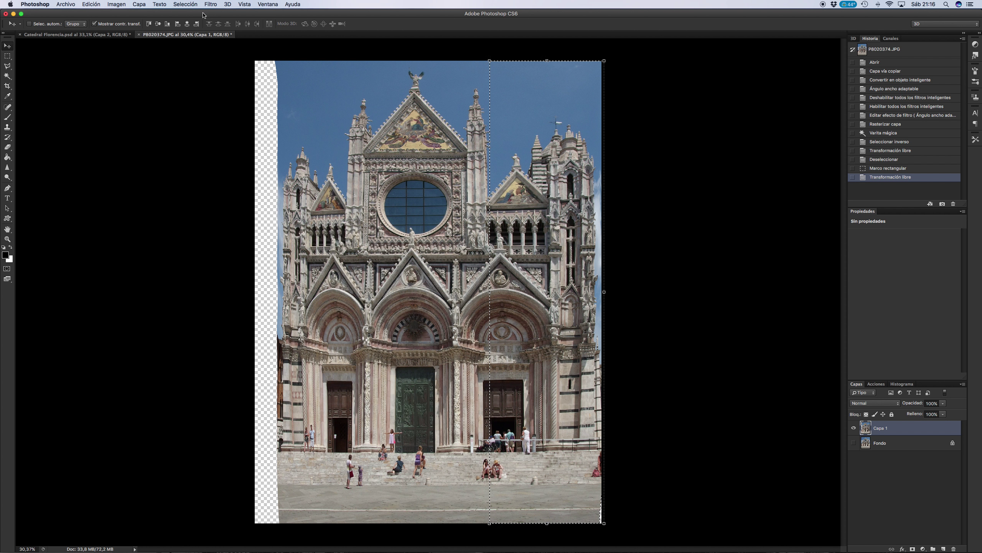
{"action": "left_click", "coordinate": [185, 3]}
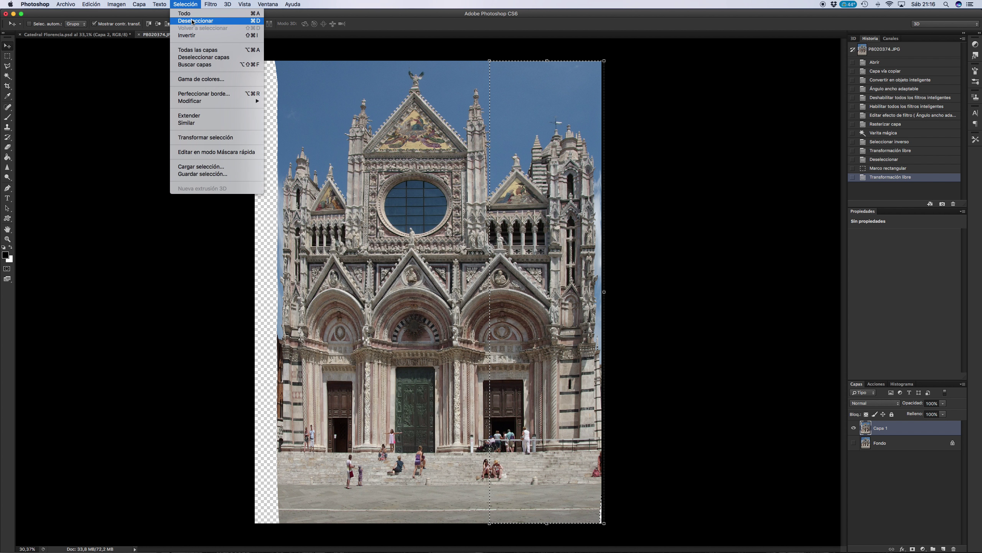
{"action": "left_click", "coordinate": [192, 21]}
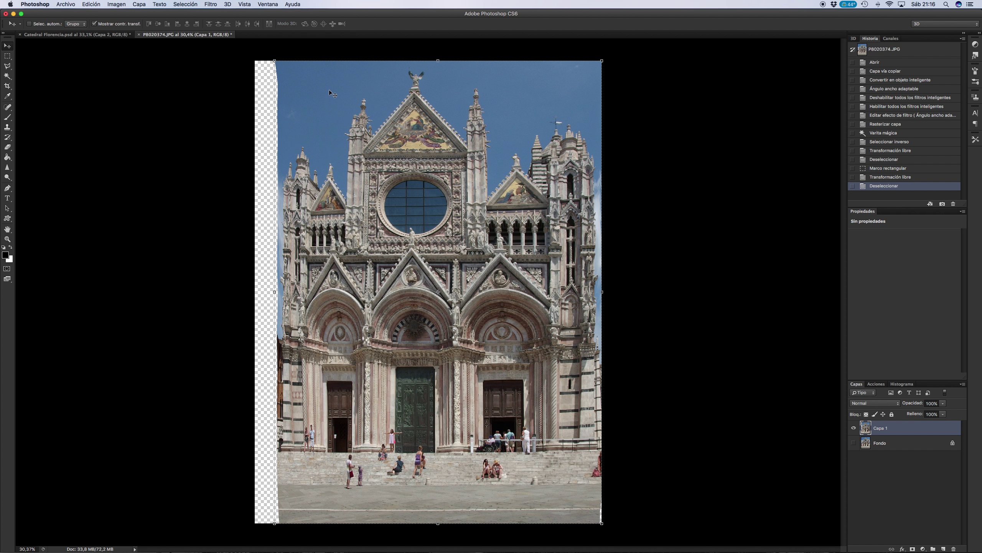
Marquee-select a narrow full-height strip along the photo's left side.
{"action": "left_click", "coordinate": [7, 55]}
{"action": "mouse_move", "coordinate": [247, 56]}
{"action": "left_mouse_down"}
{"action": "mouse_move", "coordinate": [340, 393]}
{"action": "mouse_move", "coordinate": [366, 540]}
{"action": "left_mouse_up"}
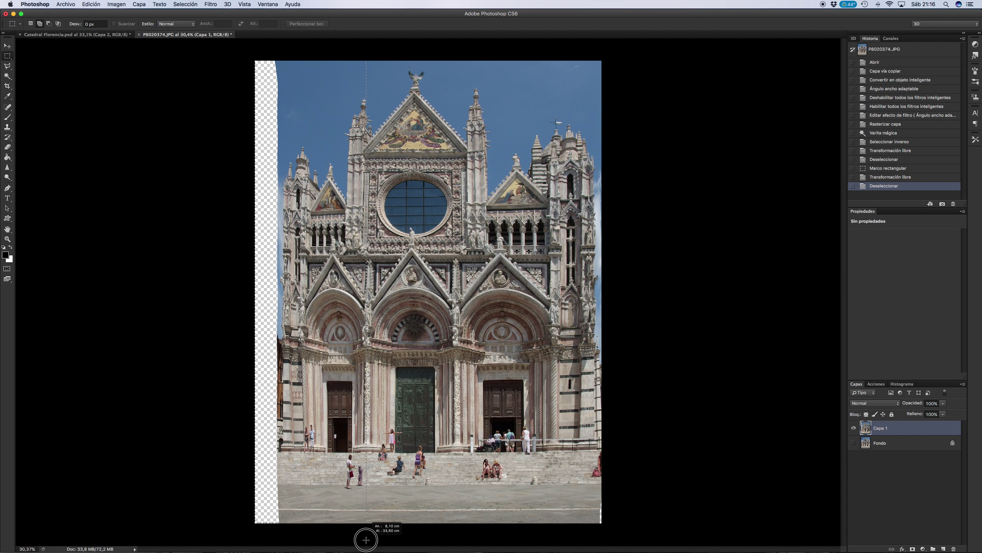
{"action": "left_click_drag", "start_coordinate": [366, 540], "coordinate": [362, 539]}
Stretch the left strip outward over the transparent edge, apply, deselect, and hide transform controls.
{"action": "left_click", "coordinate": [7, 45]}
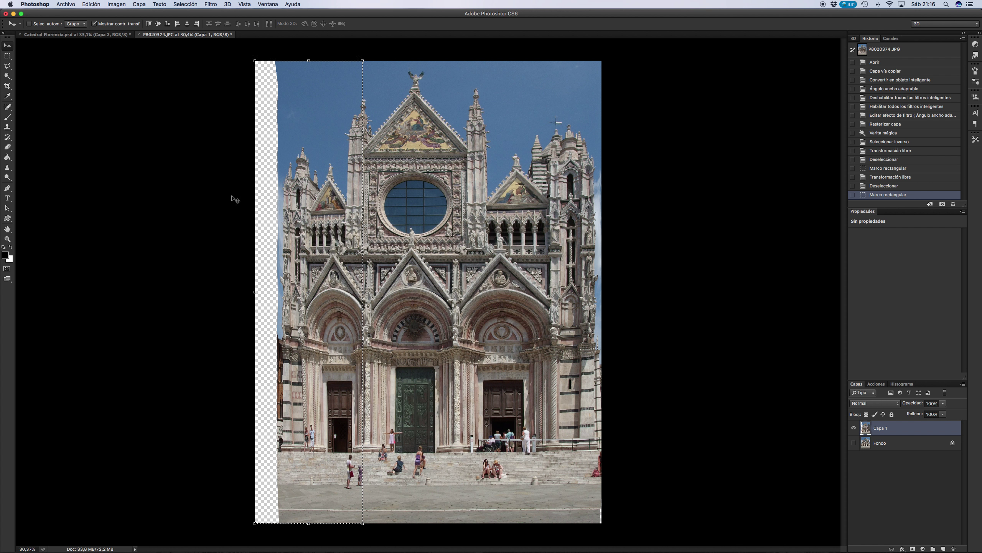
{"action": "left_click_drag", "start_coordinate": [255, 292], "coordinate": [225, 292]}
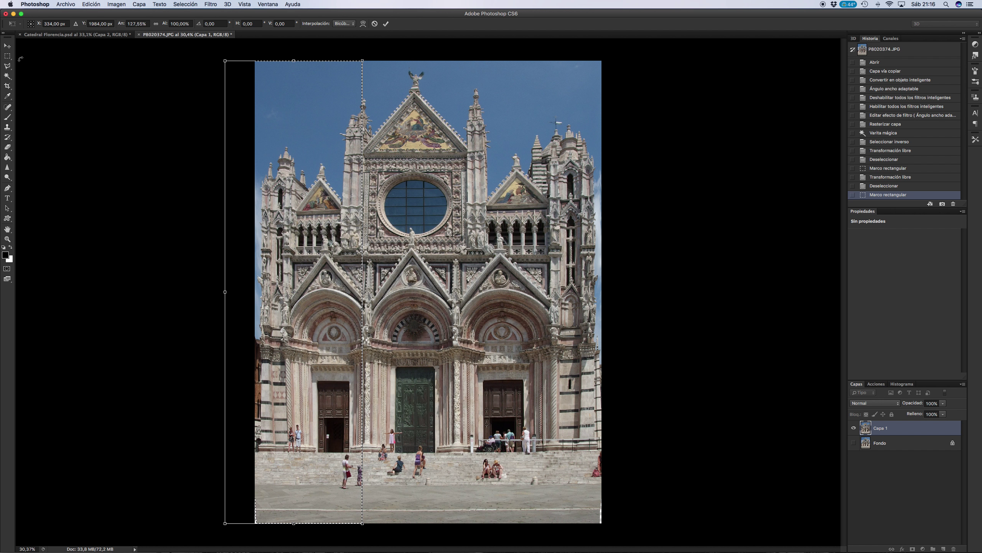
{"action": "left_click", "coordinate": [8, 47]}
{"action": "key", "text": "Return"}
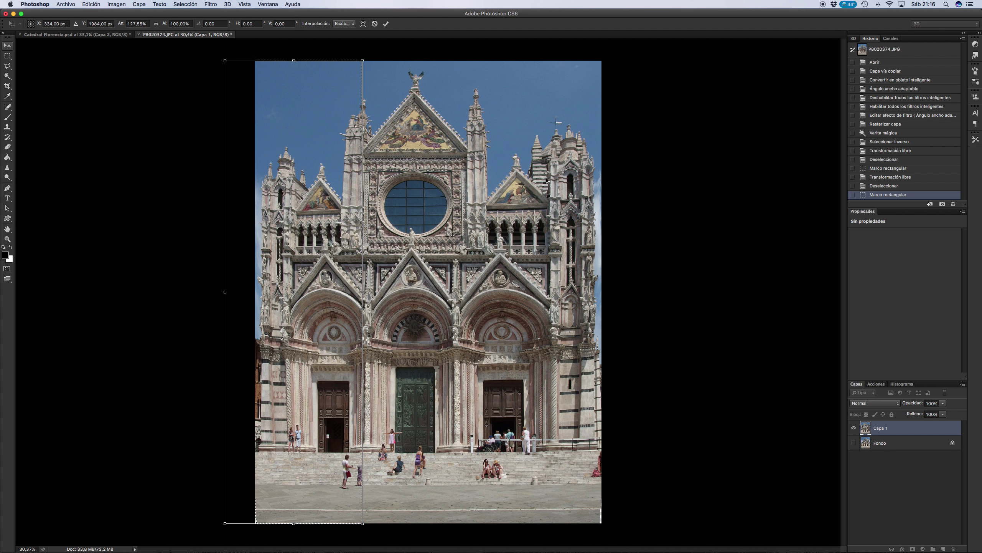
{"action": "left_click", "coordinate": [186, 4]}
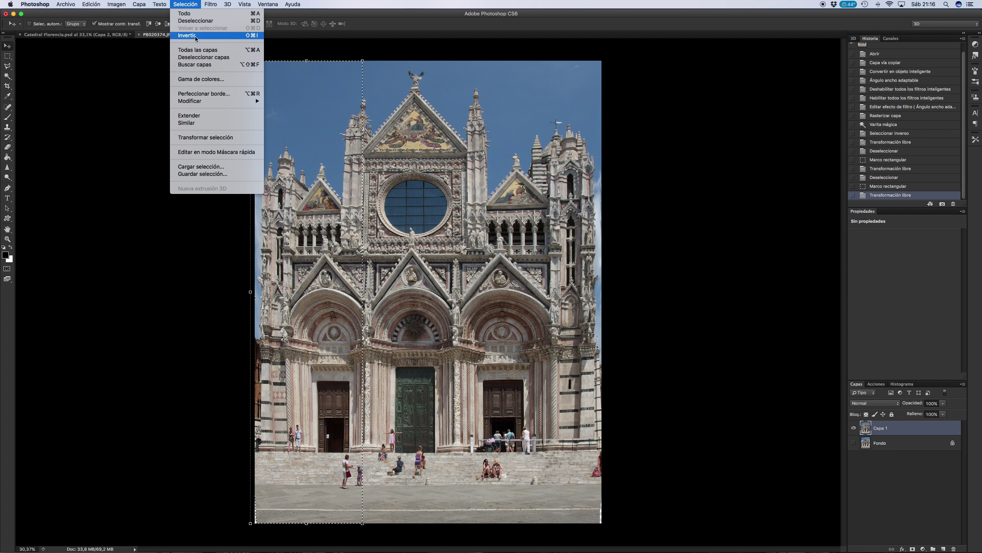
{"action": "left_click", "coordinate": [193, 20]}
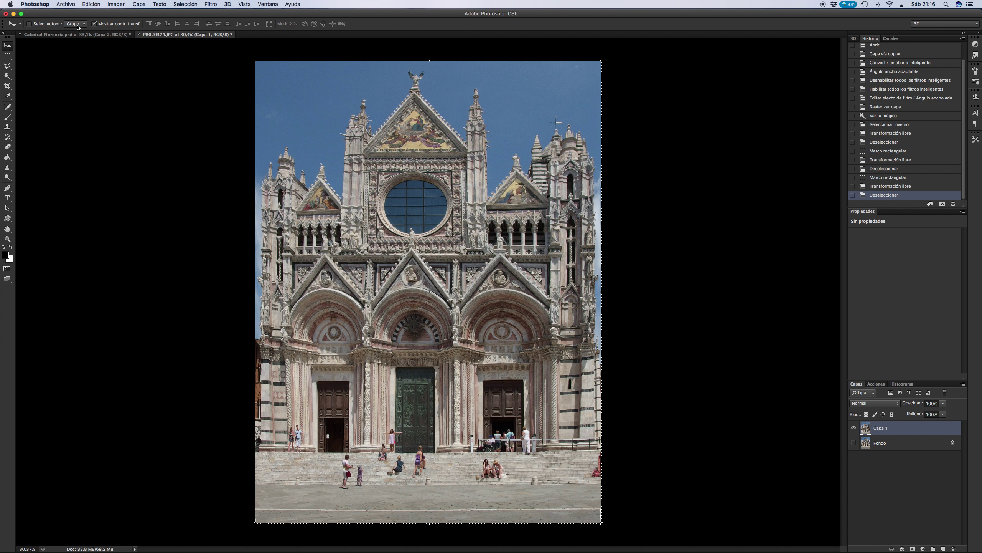
{"action": "left_click", "coordinate": [94, 24]}
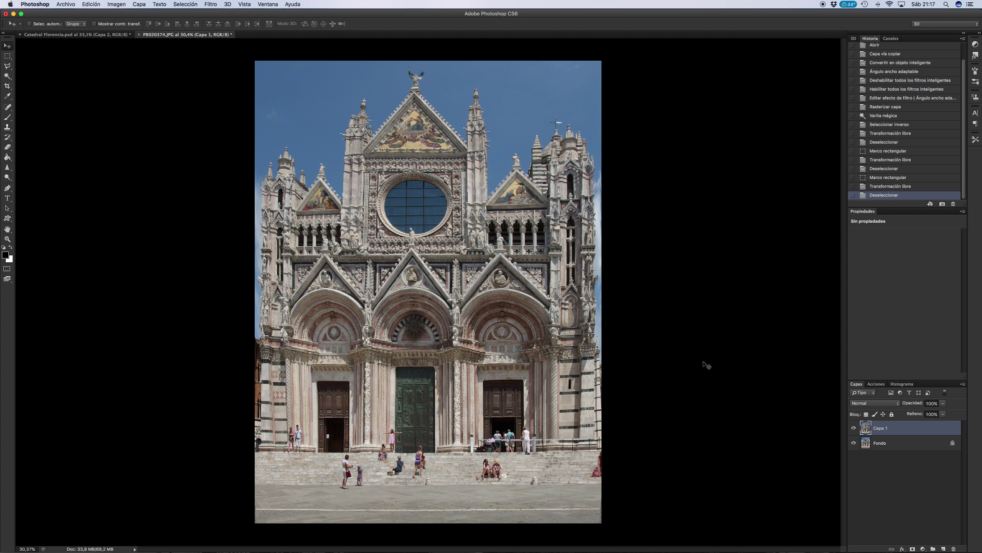
Toggle Capa 1's visibility and leave it hidden to reveal the original Fondo photo.
{"action": "left_click", "coordinate": [854, 428]}
{"action": "left_click", "coordinate": [854, 429]}
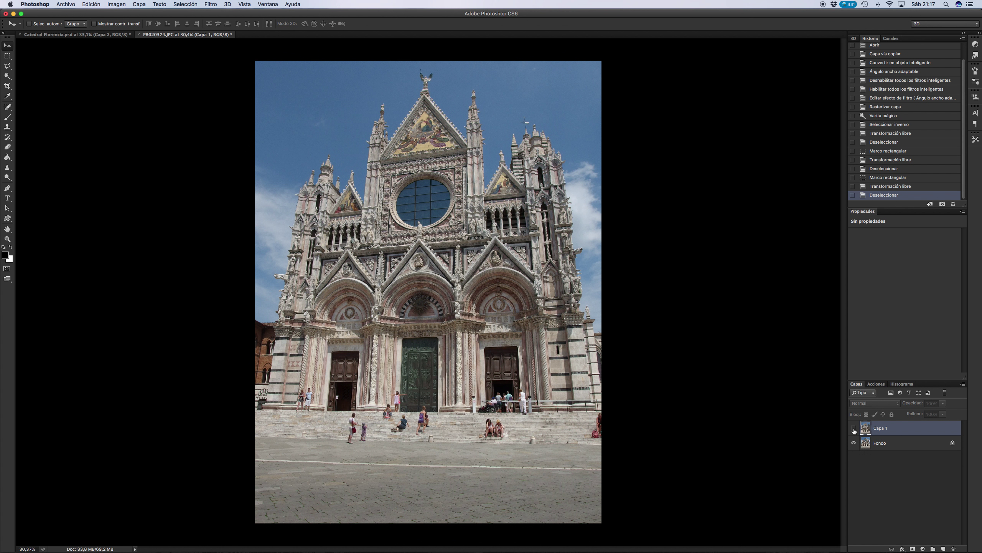